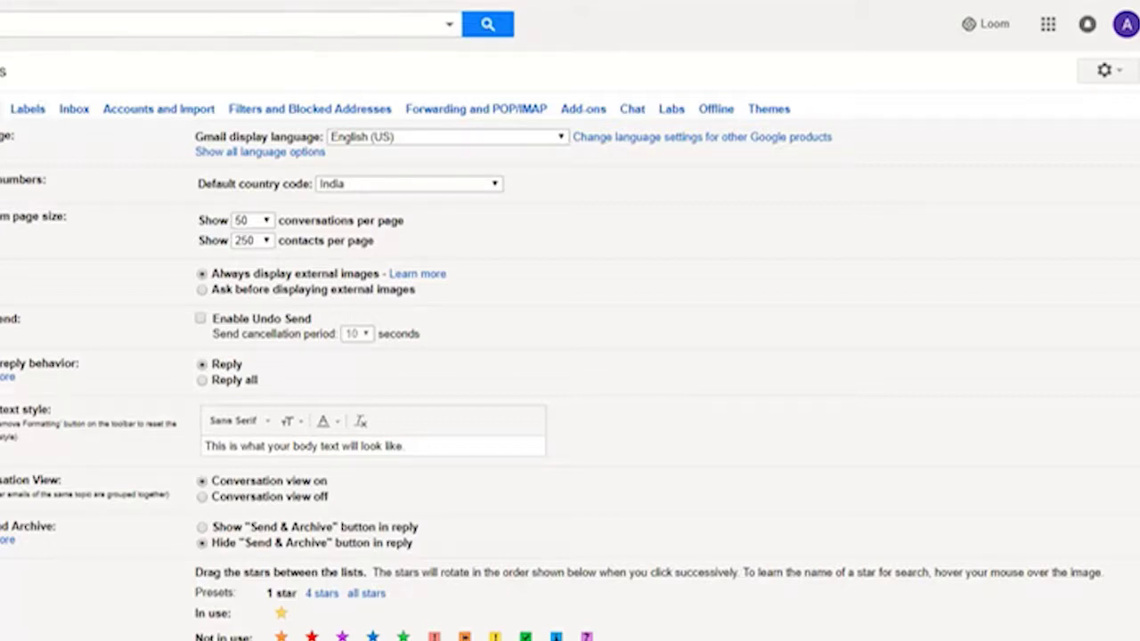
pyautogui.press('c')
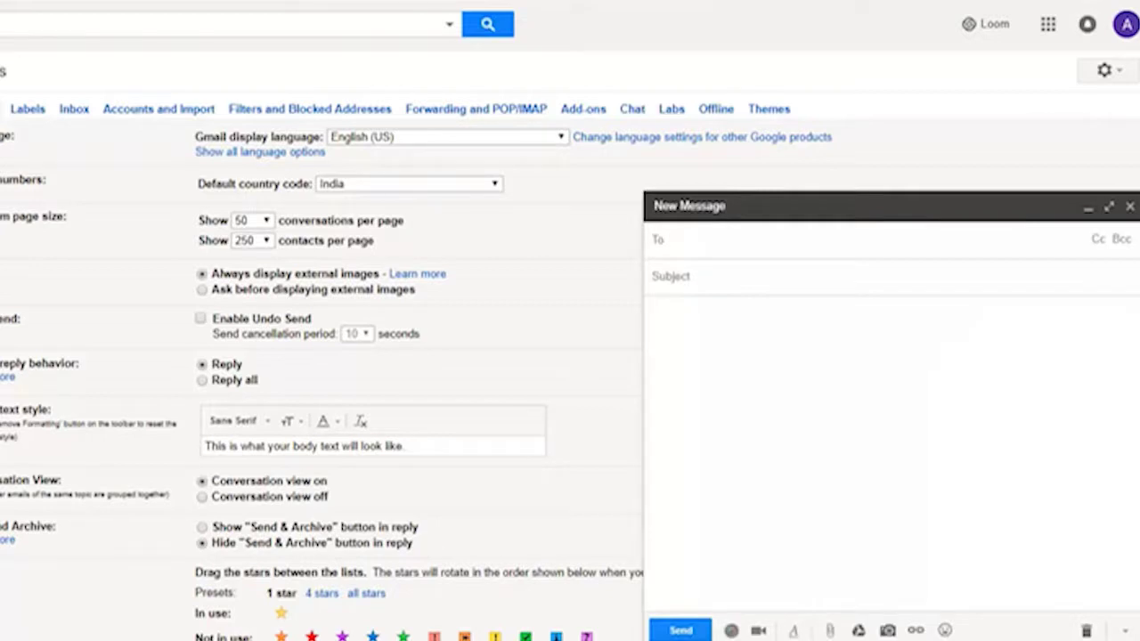
pyautogui.click(671, 372)
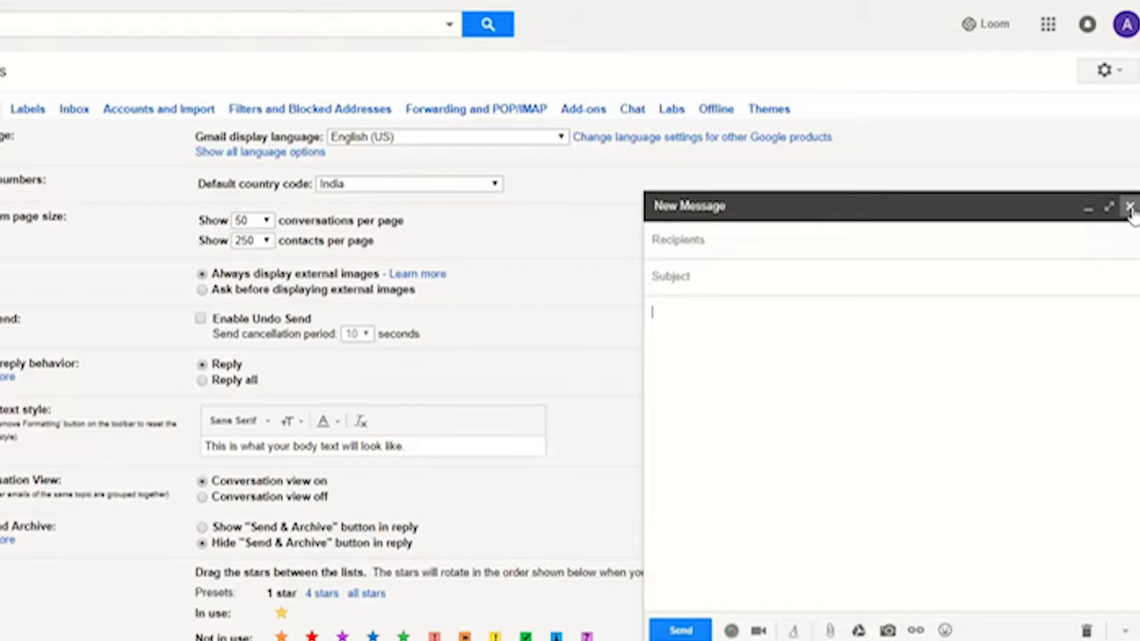
pyautogui.click(1129, 207)
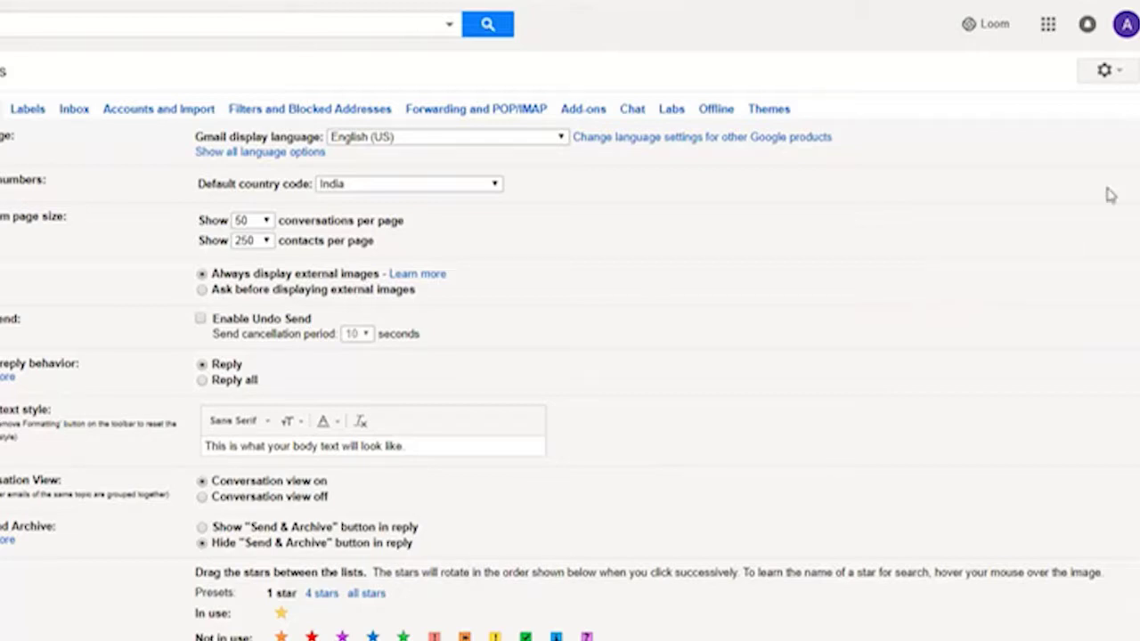
# Scroll down to the Signature section and place the caret in the signature editor
pyautogui.click(1113, 77)
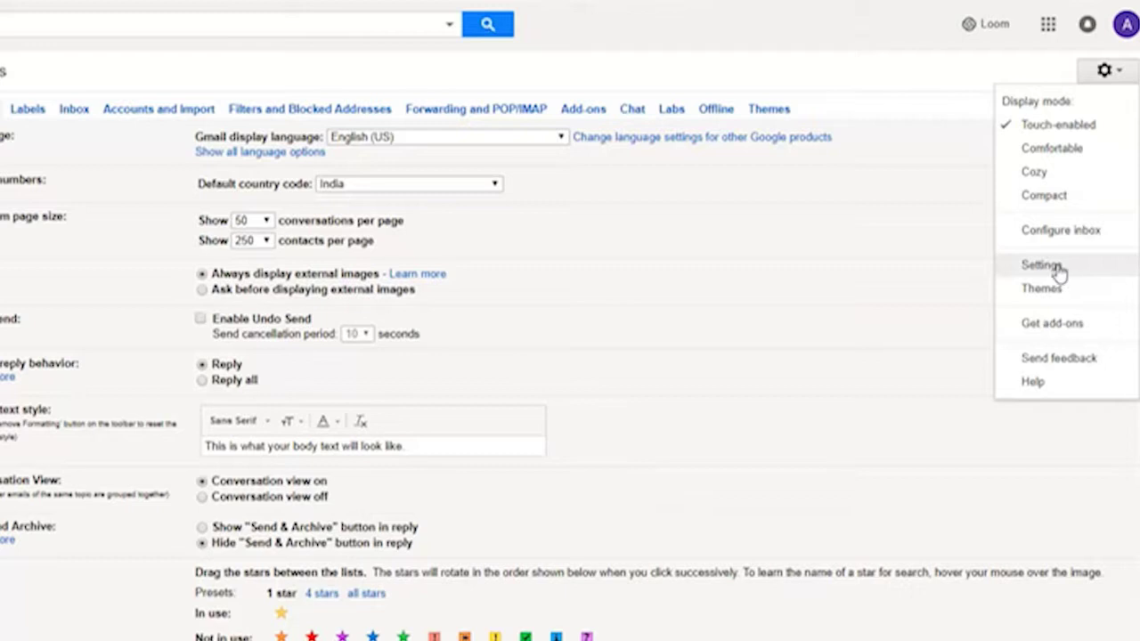
pyautogui.click(901, 72)
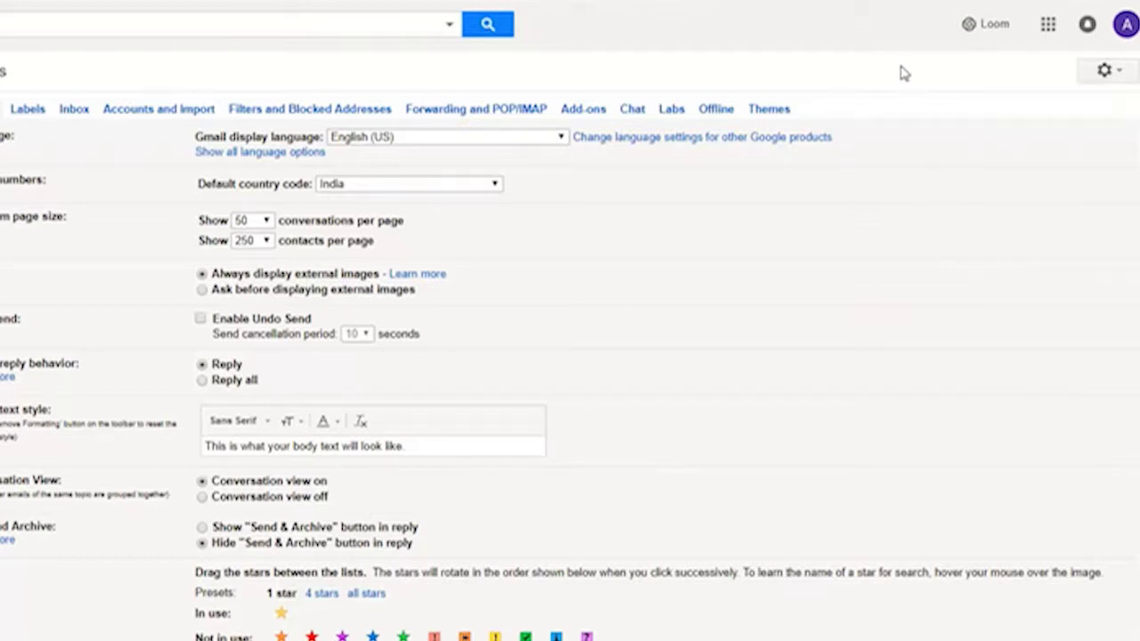
pyautogui.scroll(-8, 764, 269)
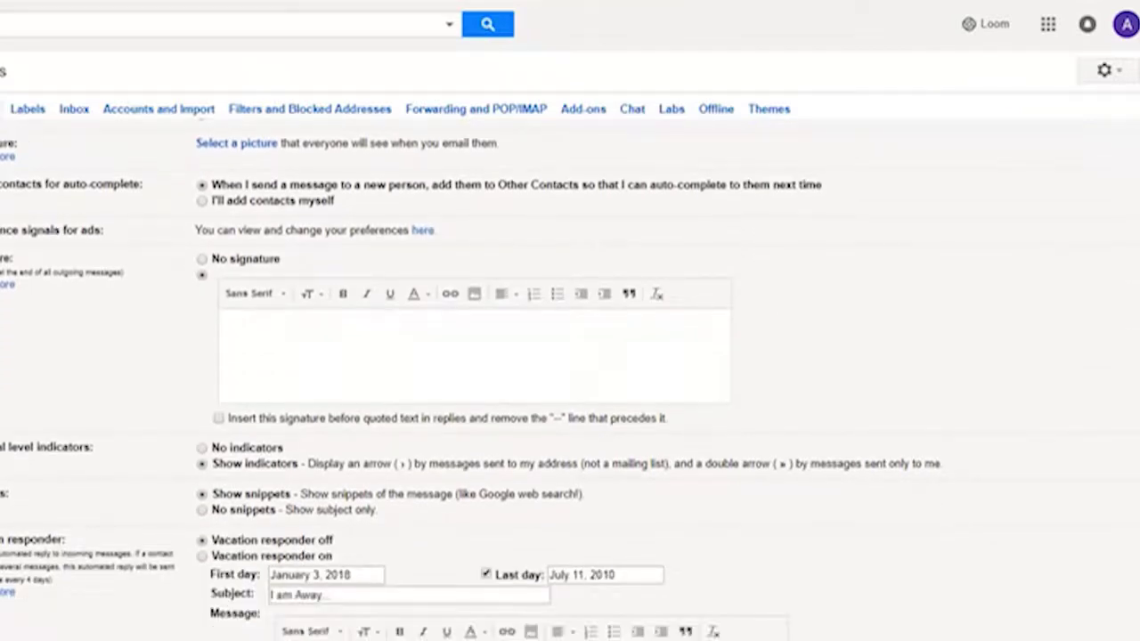
pyautogui.doubleClick(6, 258)
pyautogui.click(287, 356)
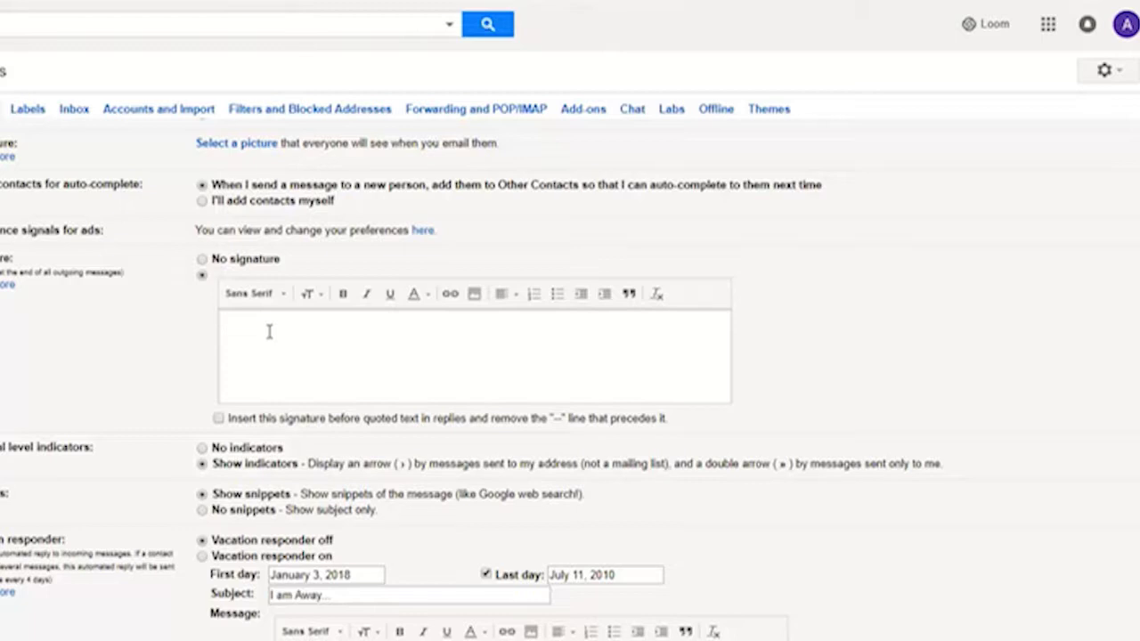
# Type 'Thank you,', the sender's name and 'connect with me on social media' on separate lines, ending with a blank line
pyautogui.write('Thank you,')
pyautogui.press('Return')
pyautogui.write('Ashish Kulkarni')
pyautogui.press('Return')
pyautogui.press('Return')
pyautogui.write('connect with me on social media')
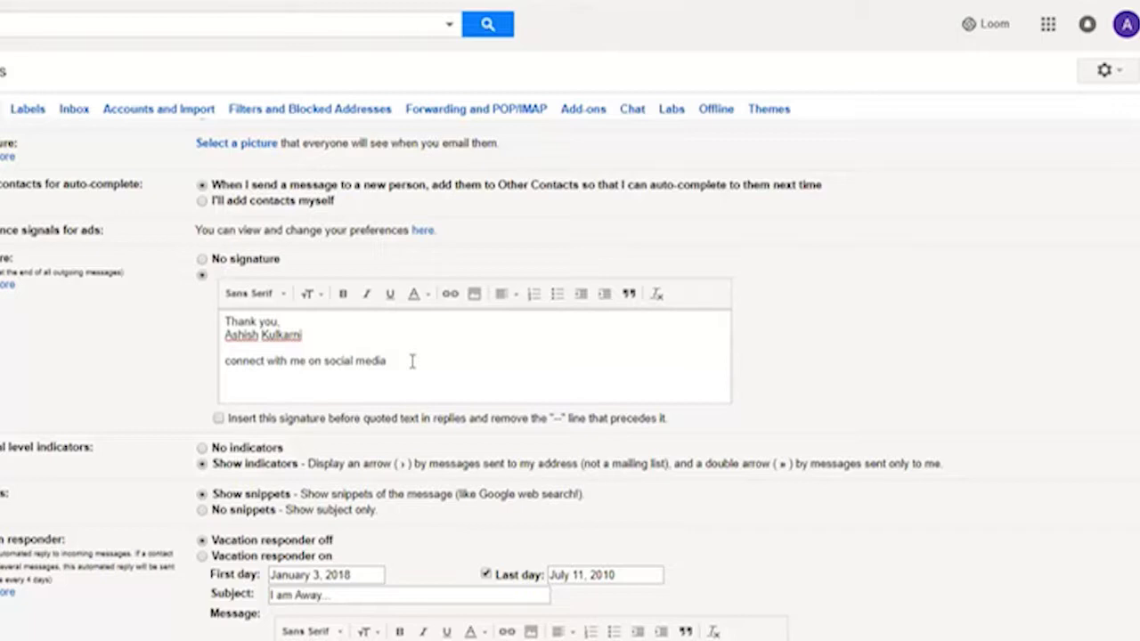
pyautogui.press('Return')
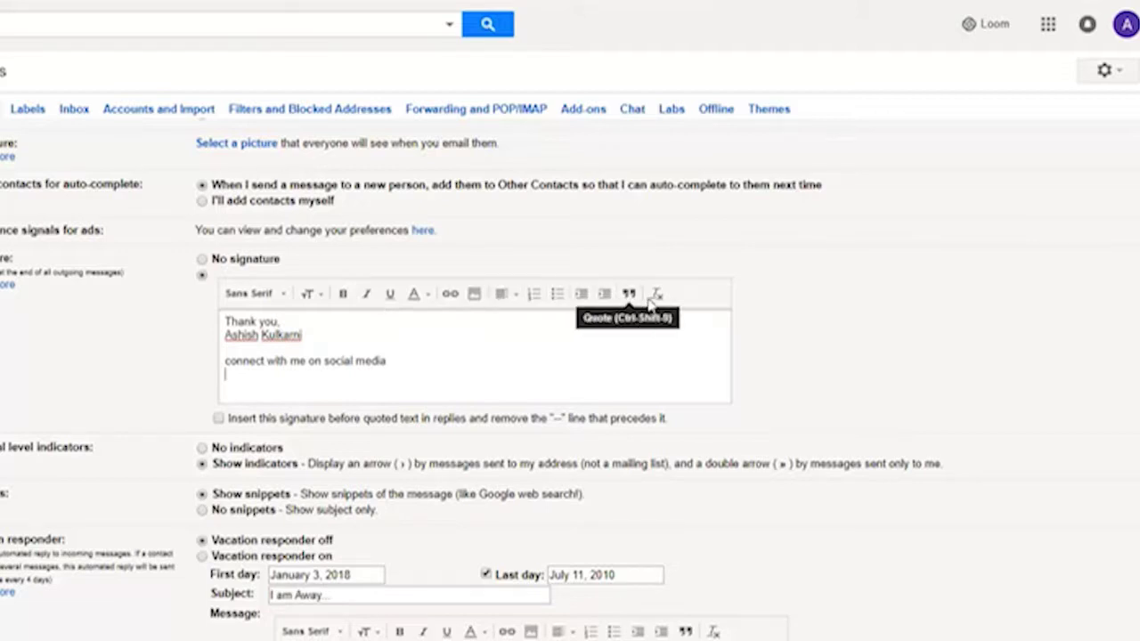
# Upload linkedin-logo.jpg from the logo folder as a signature image
pyautogui.click(477, 295)
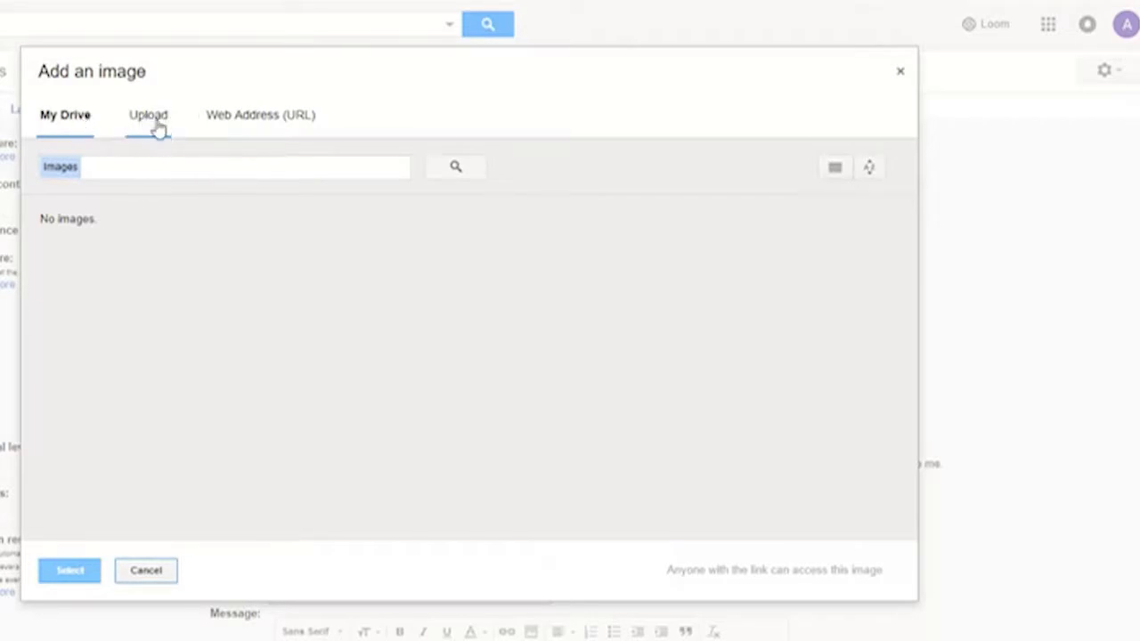
pyautogui.click(266, 129)
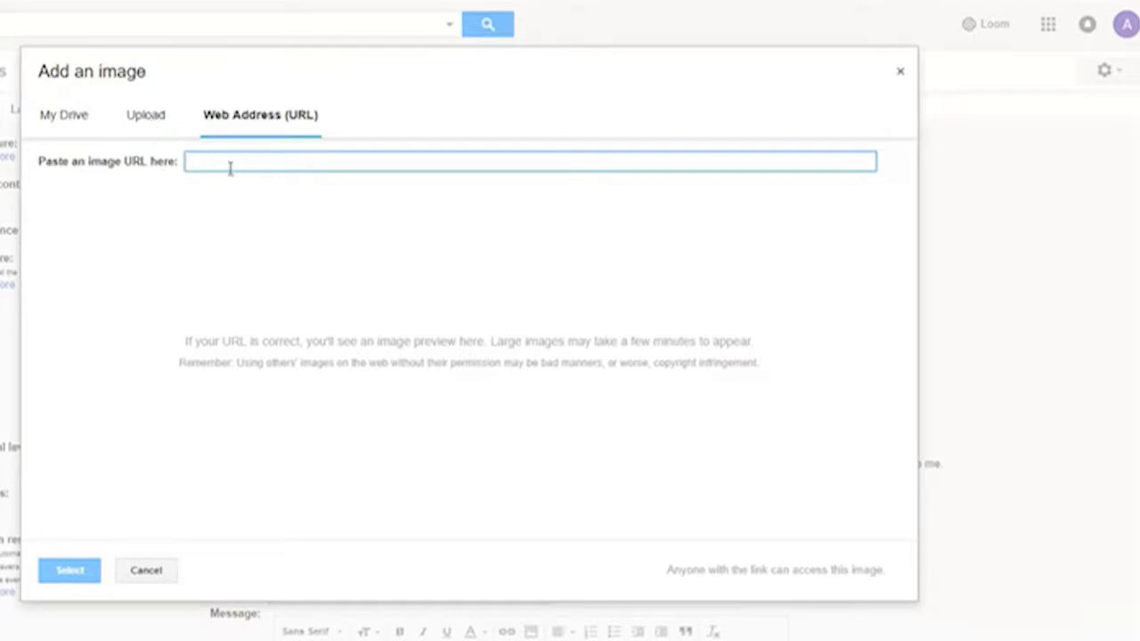
pyautogui.click(145, 121)
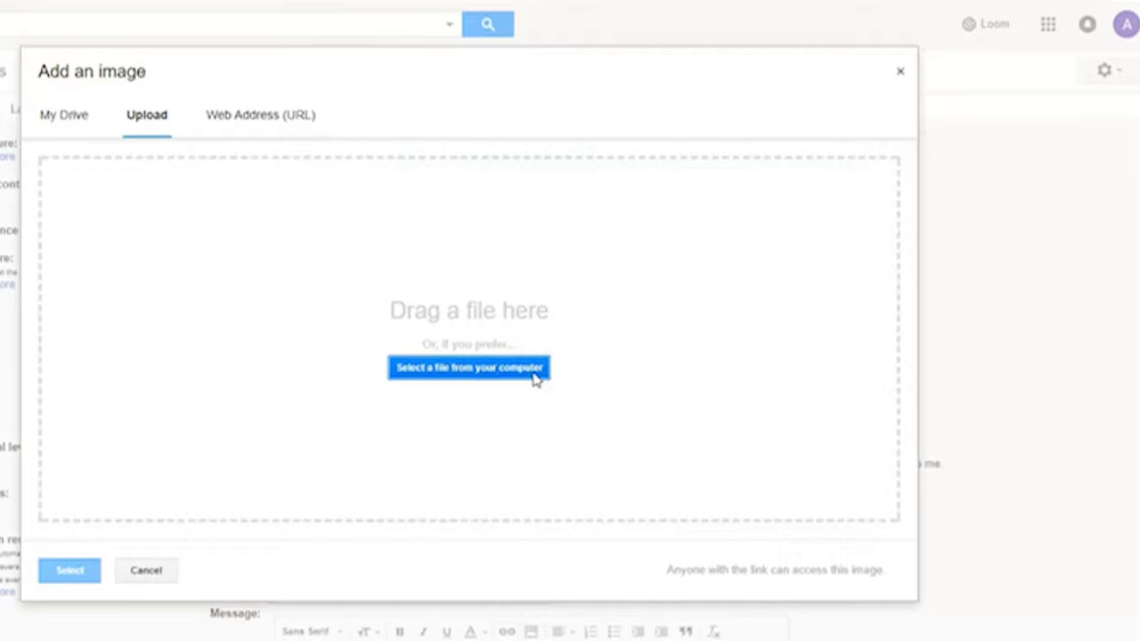
pyautogui.click(532, 368)
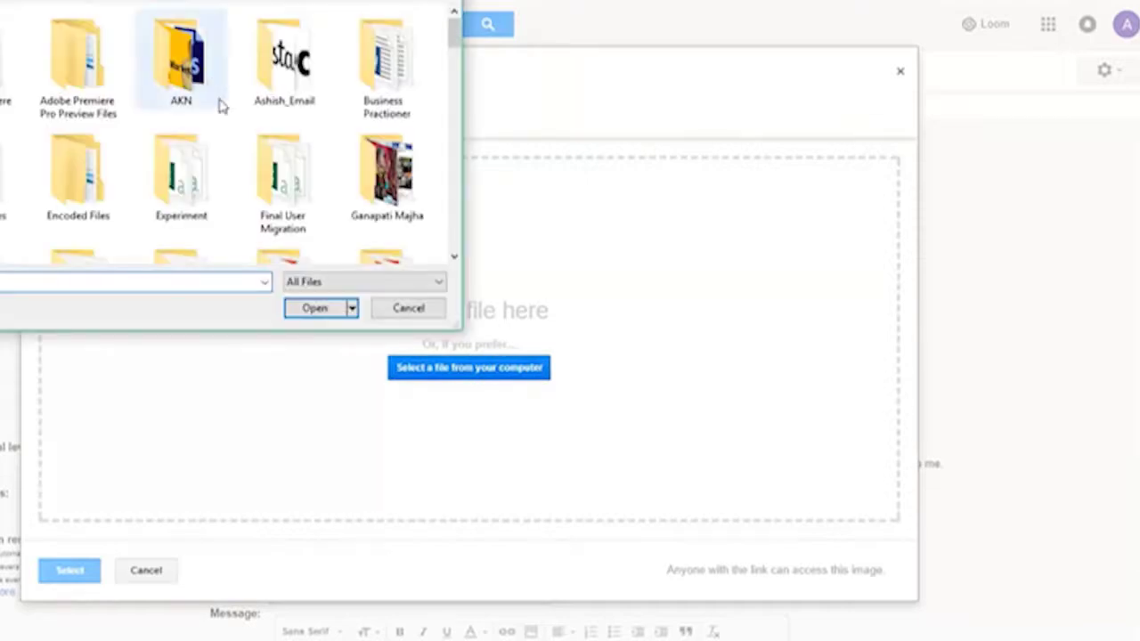
pyautogui.doubleClick(284, 56)
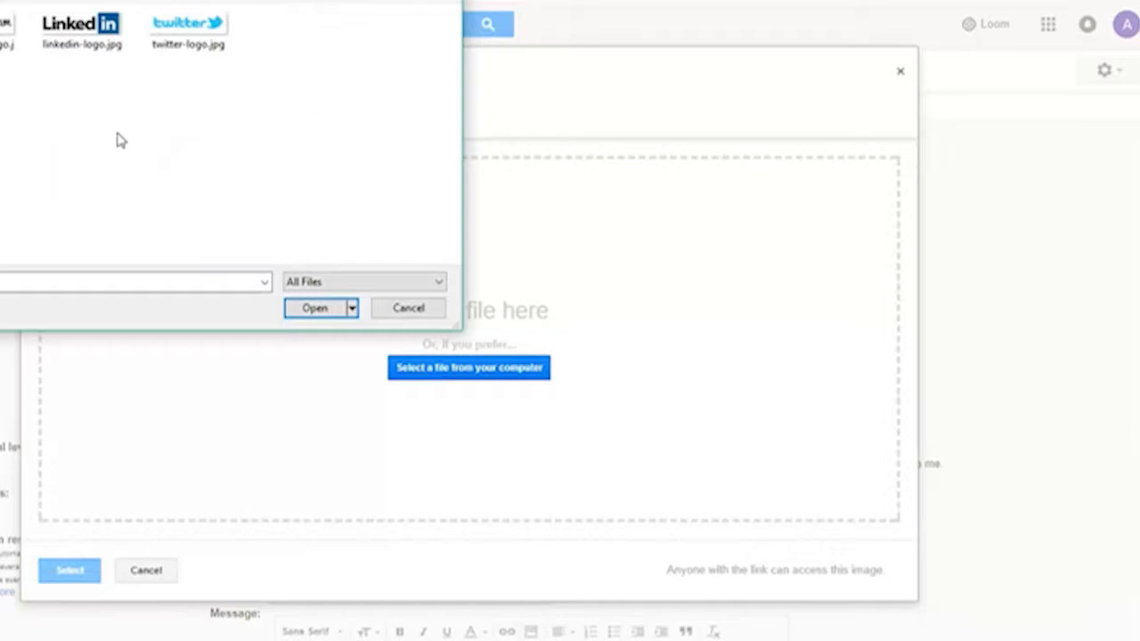
pyautogui.click(98, 30)
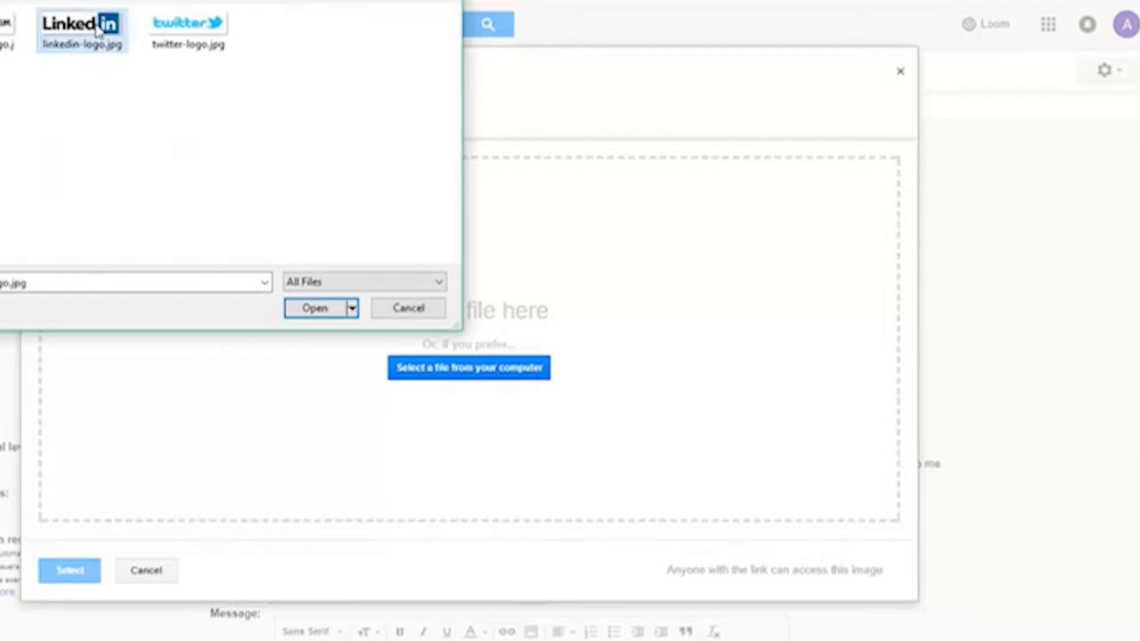
pyautogui.click(310, 309)
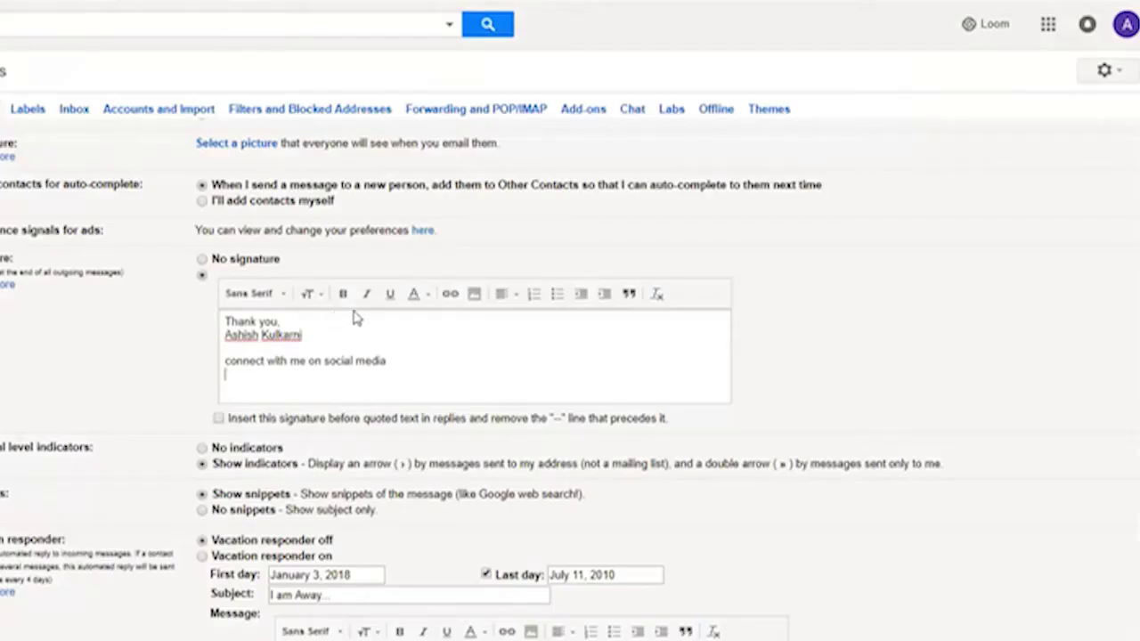
# Upload the Instagram logo file into the signature at the empty line
pyautogui.click(405, 379)
pyautogui.click(474, 293)
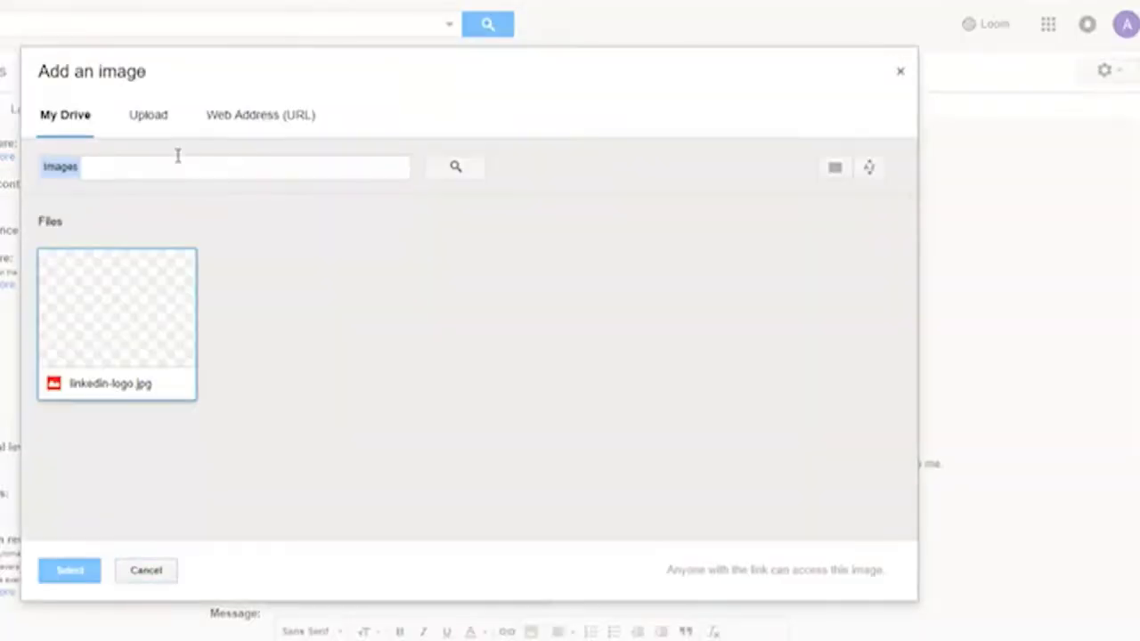
pyautogui.click(150, 118)
pyautogui.click(468, 367)
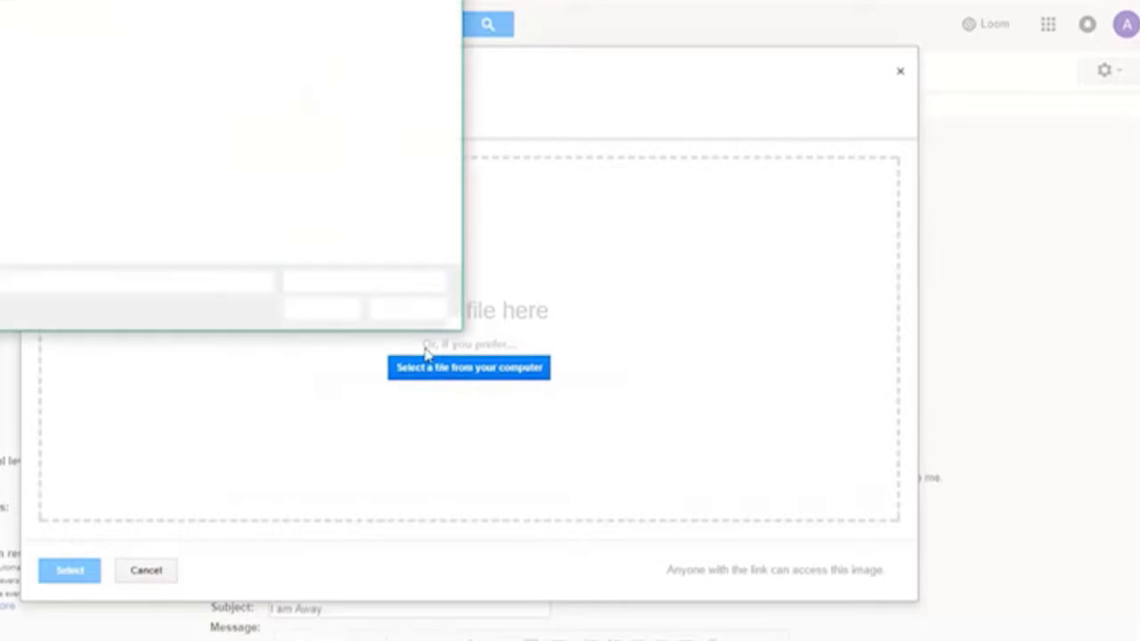
pyautogui.click(192, 82)
pyautogui.click(11, 89)
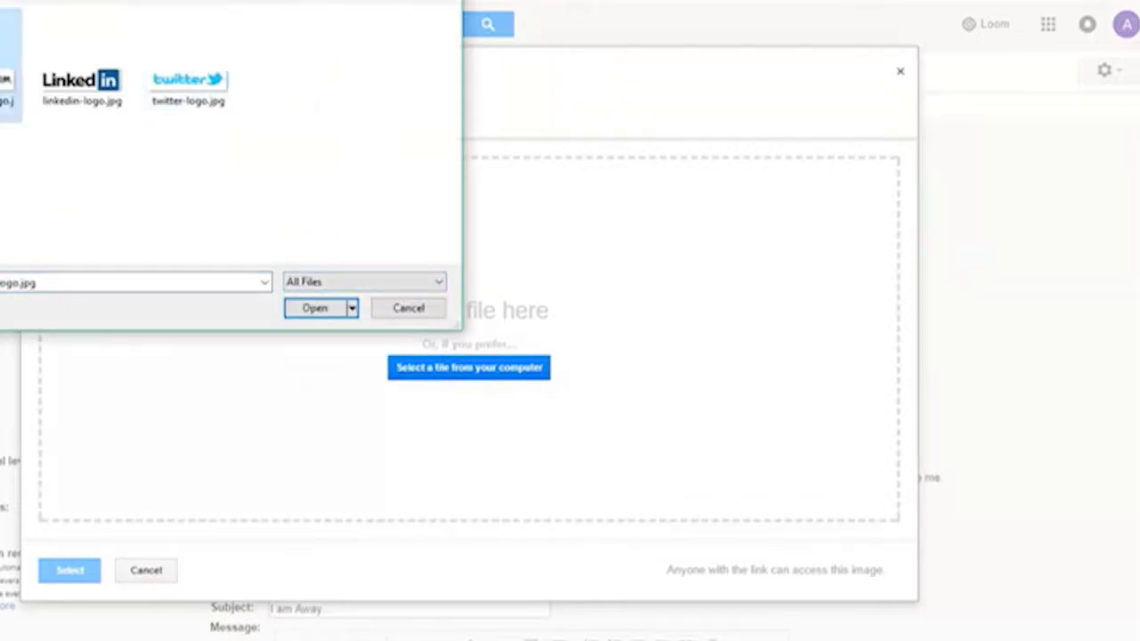
pyautogui.click(314, 308)
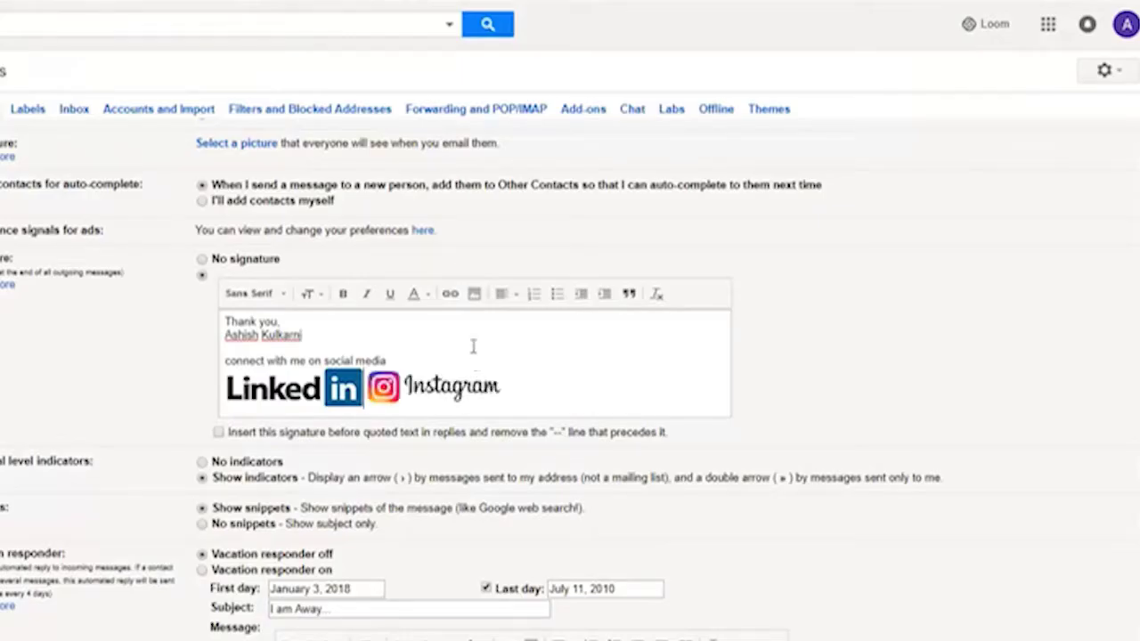
# Upload twitter-logo.jpg as another signature logo image
pyautogui.click(473, 295)
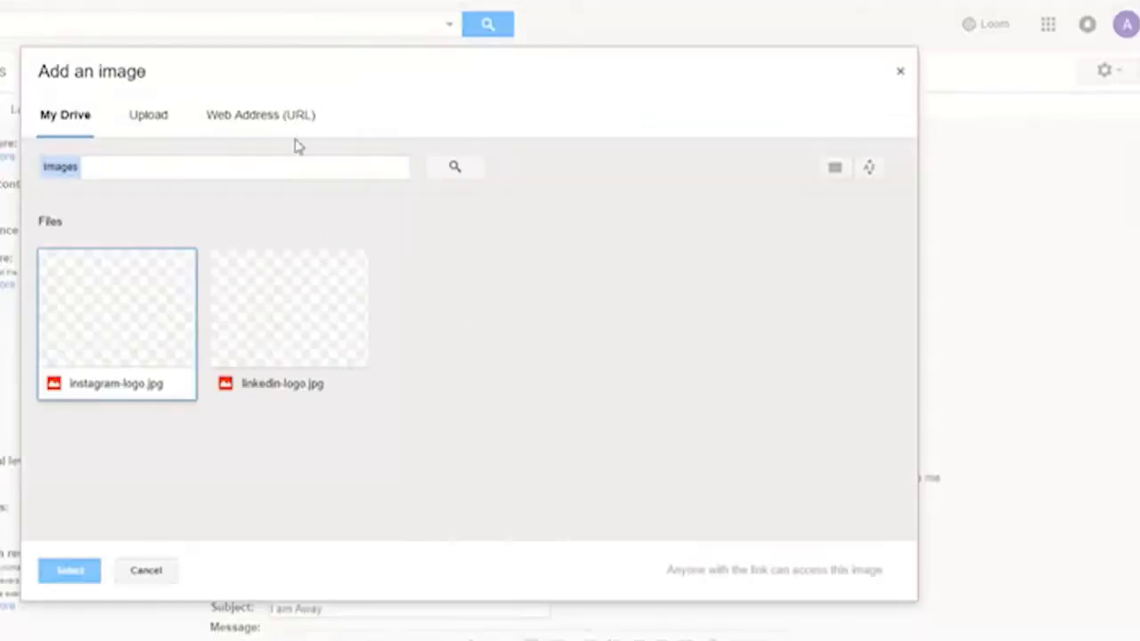
pyautogui.click(160, 115)
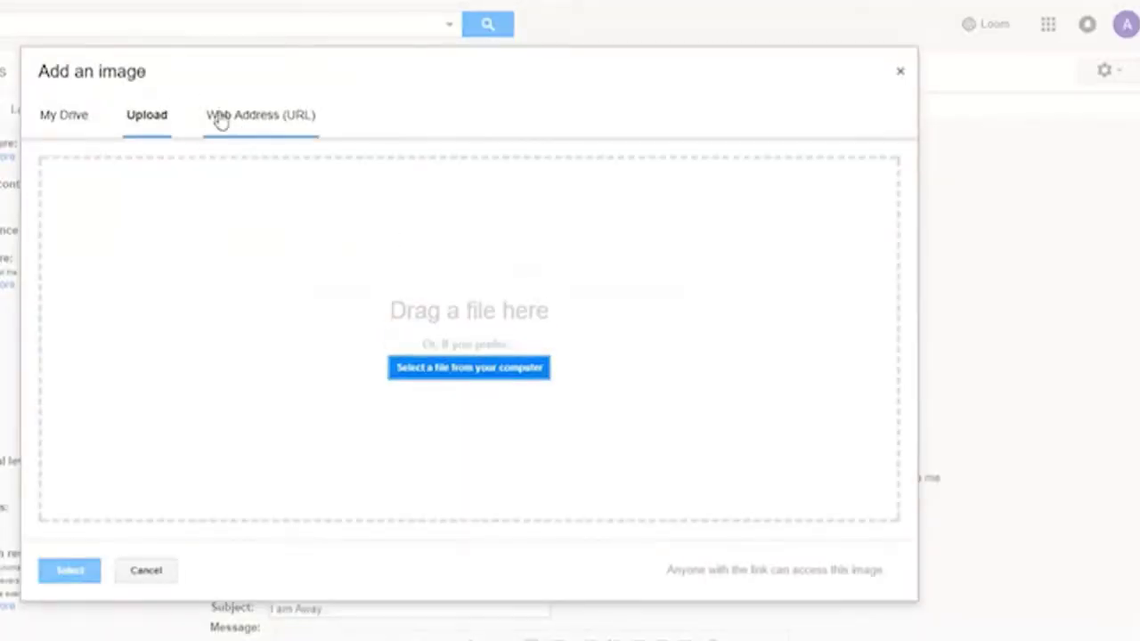
pyautogui.click(408, 374)
pyautogui.doubleClick(159, 82)
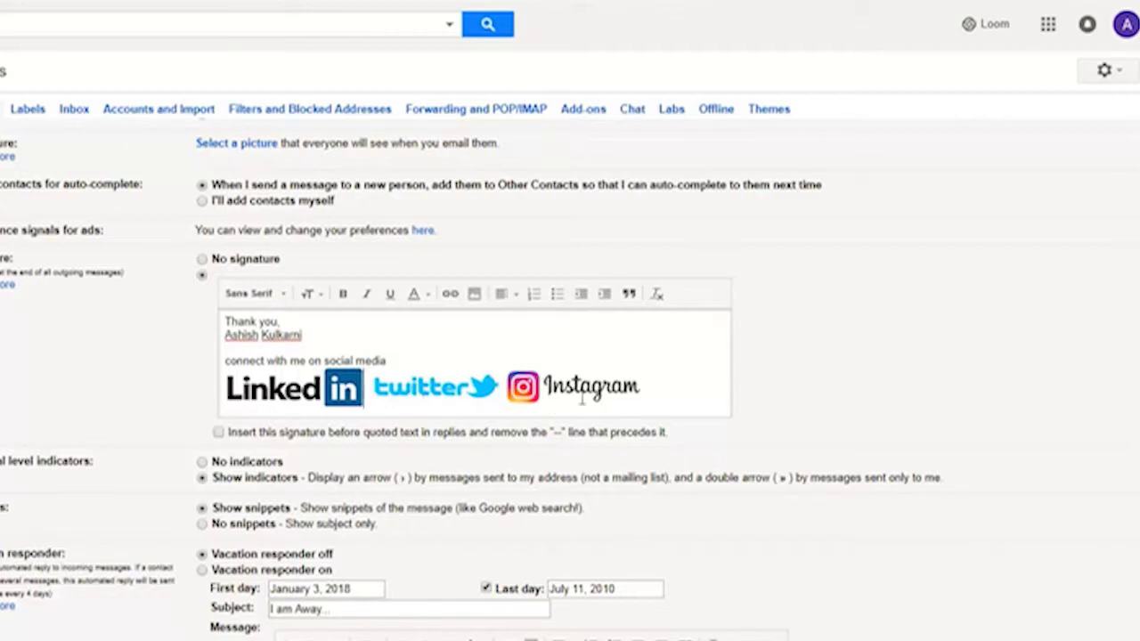
# Add a blank line below the social media text and attach a link to the LinkedIn logo
pyautogui.click(453, 356)
pyautogui.press('Return')
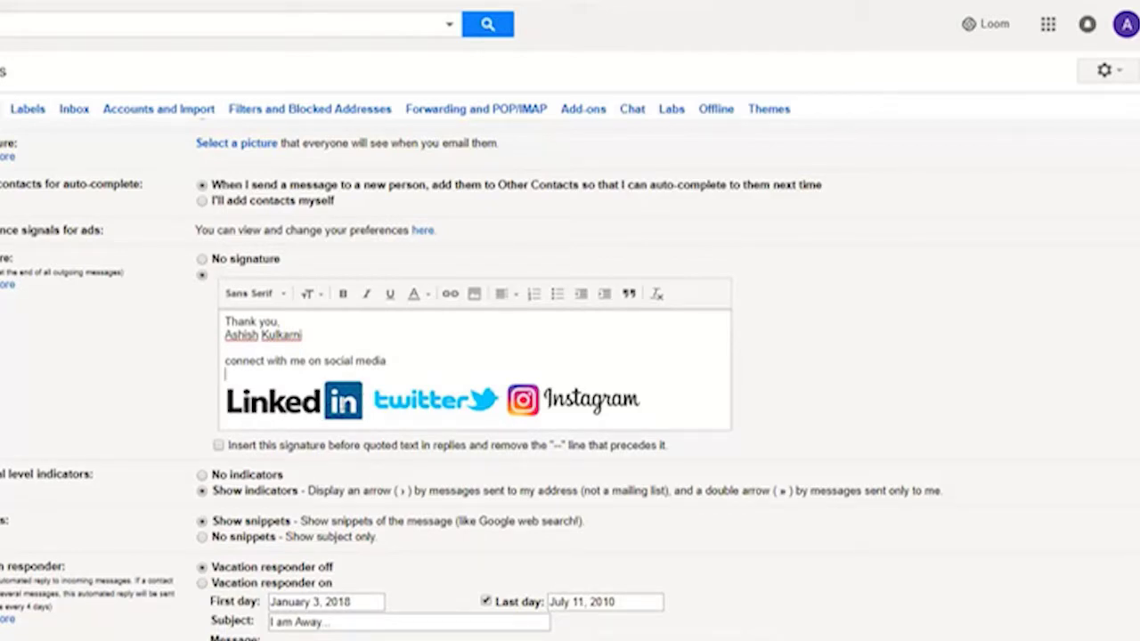
pyautogui.click(294, 401)
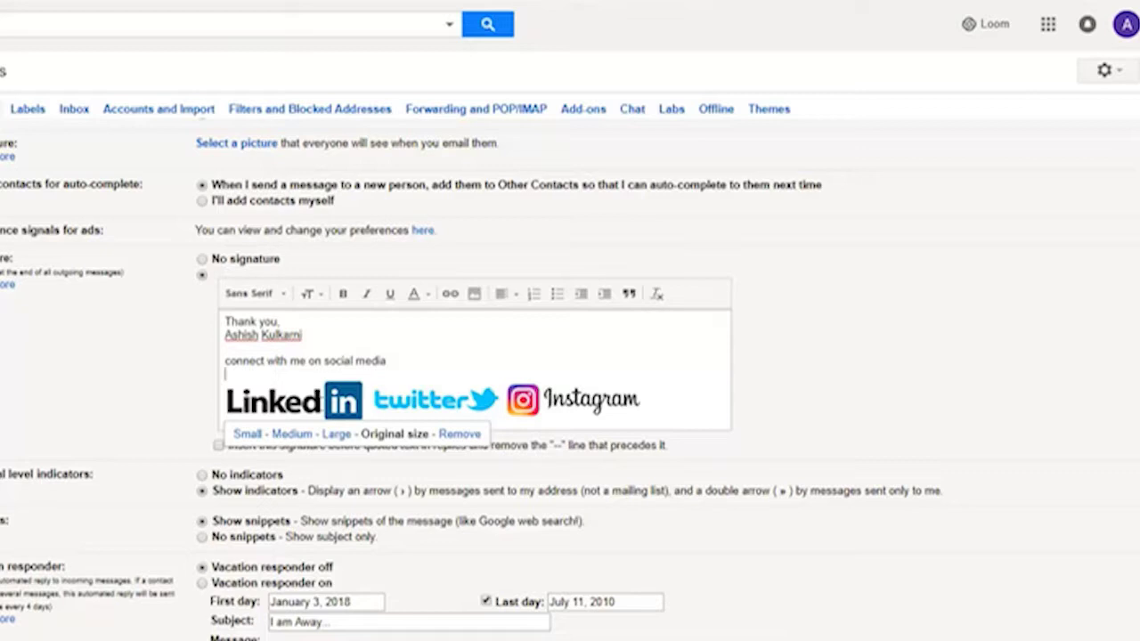
pyautogui.click(294, 397)
pyautogui.doubleClick(294, 399)
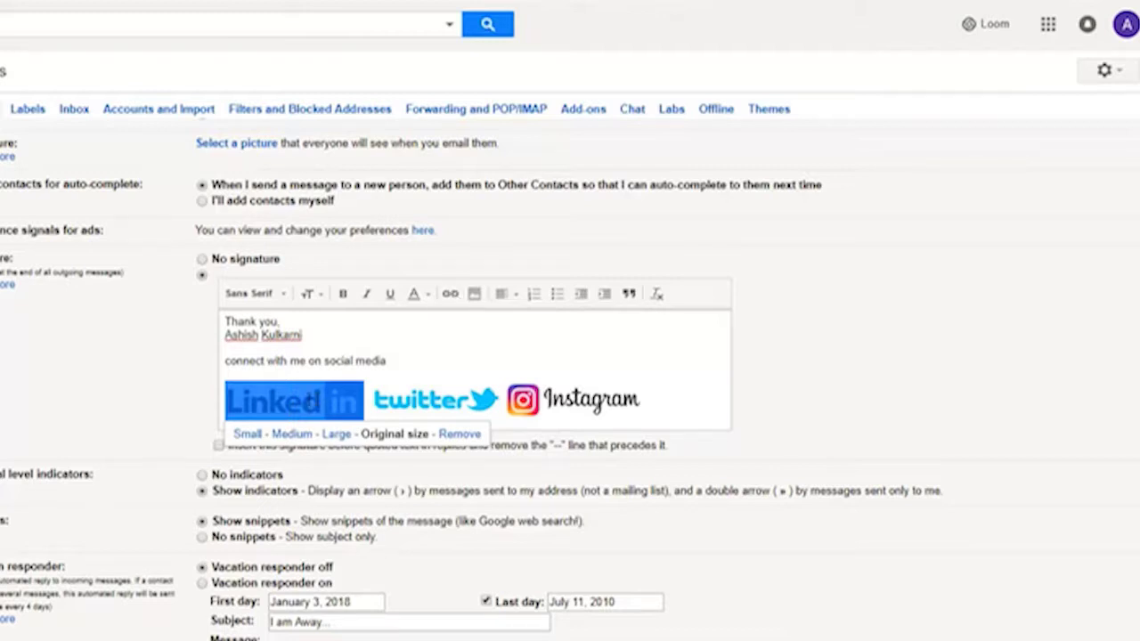
pyautogui.click(314, 370)
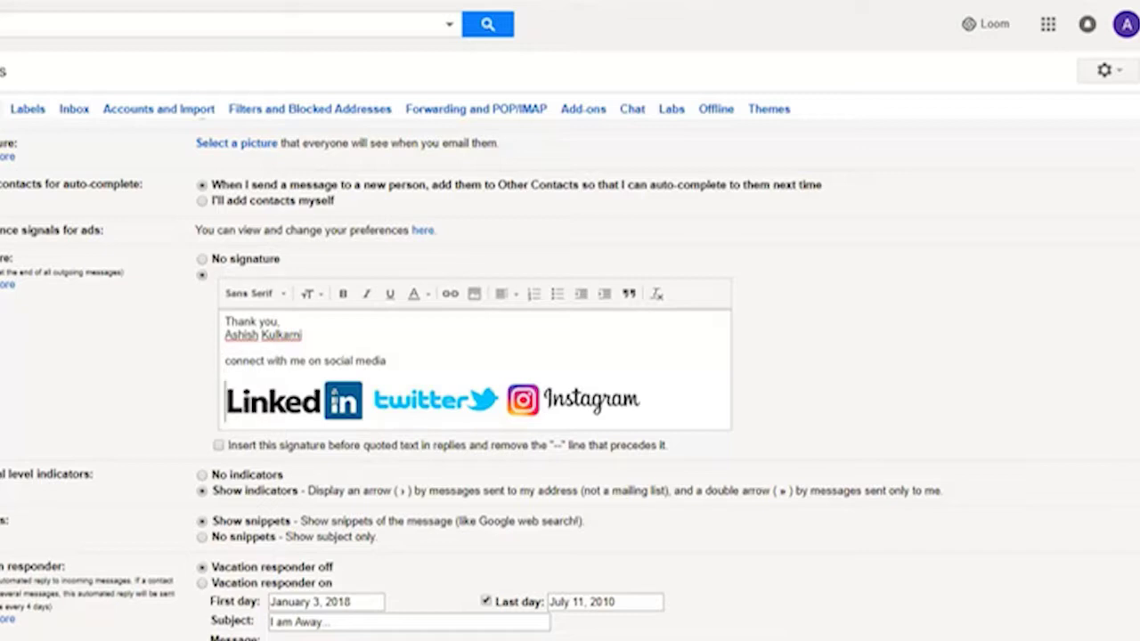
pyautogui.click(334, 401)
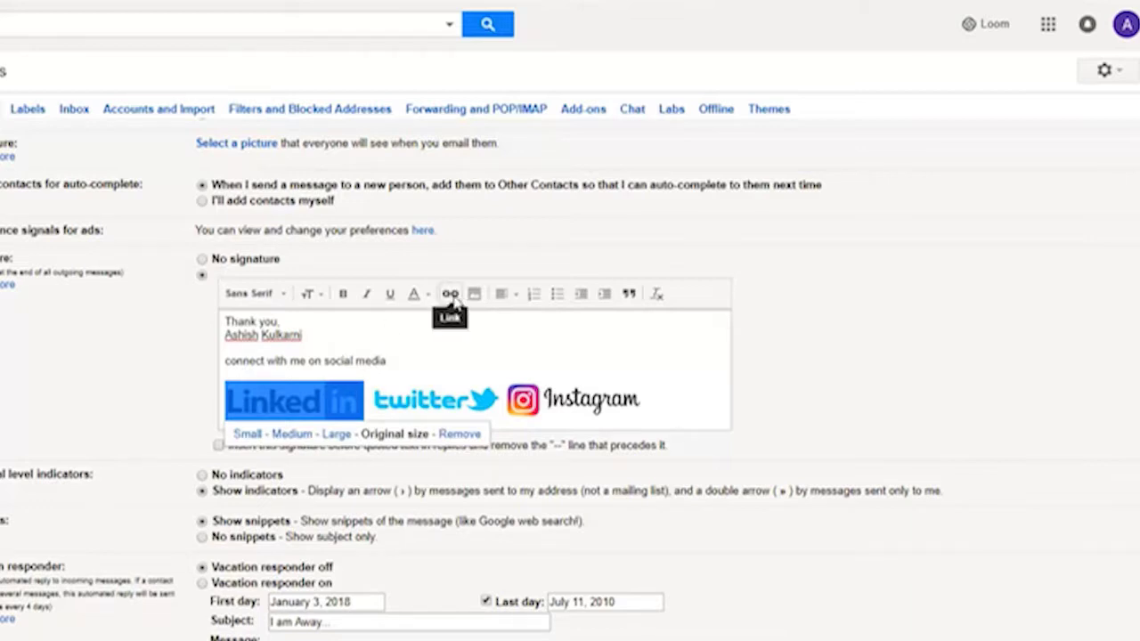
pyautogui.click(455, 300)
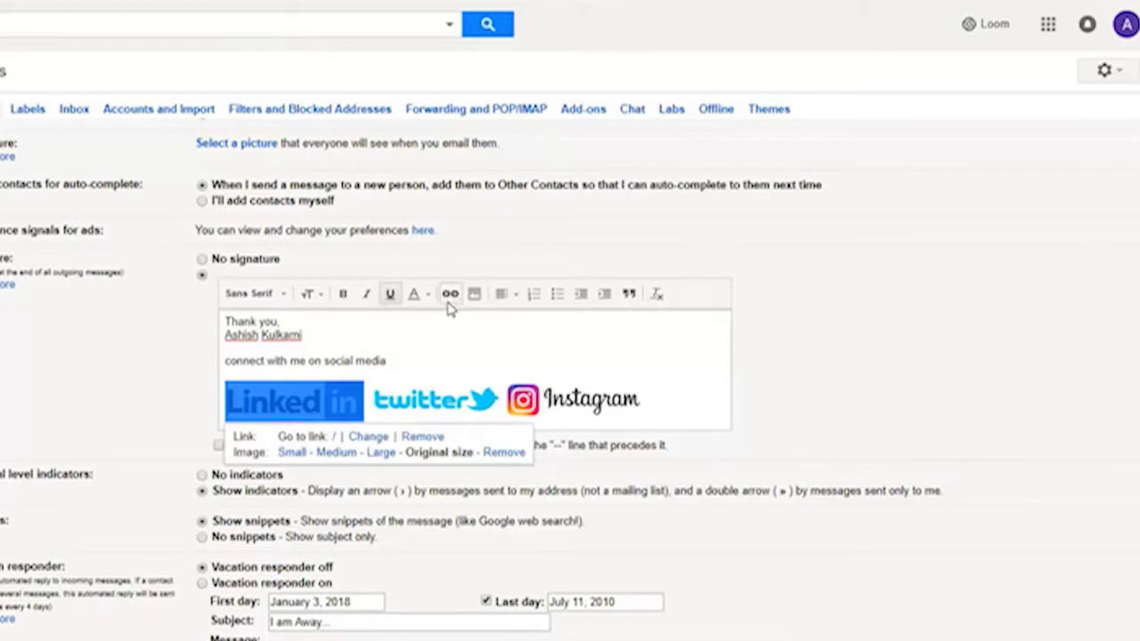
# Point the LinkedIn logo's link to the LinkedIn profile URL
pyautogui.click(369, 436)
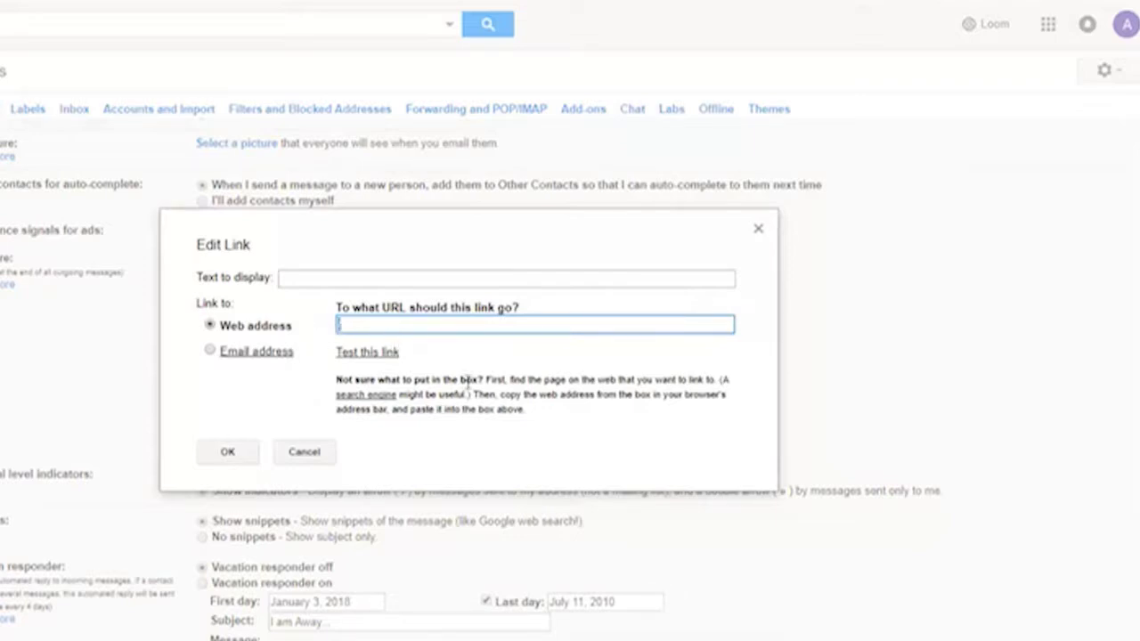
pyautogui.write('https://linked')
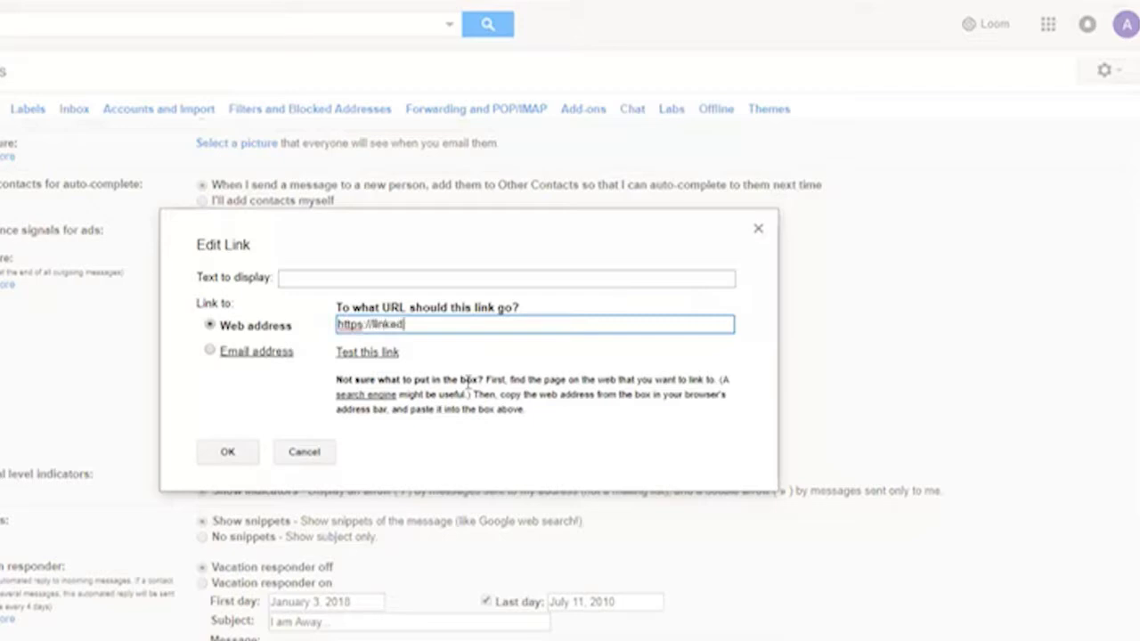
pyautogui.write('in.com/in/ashish963')
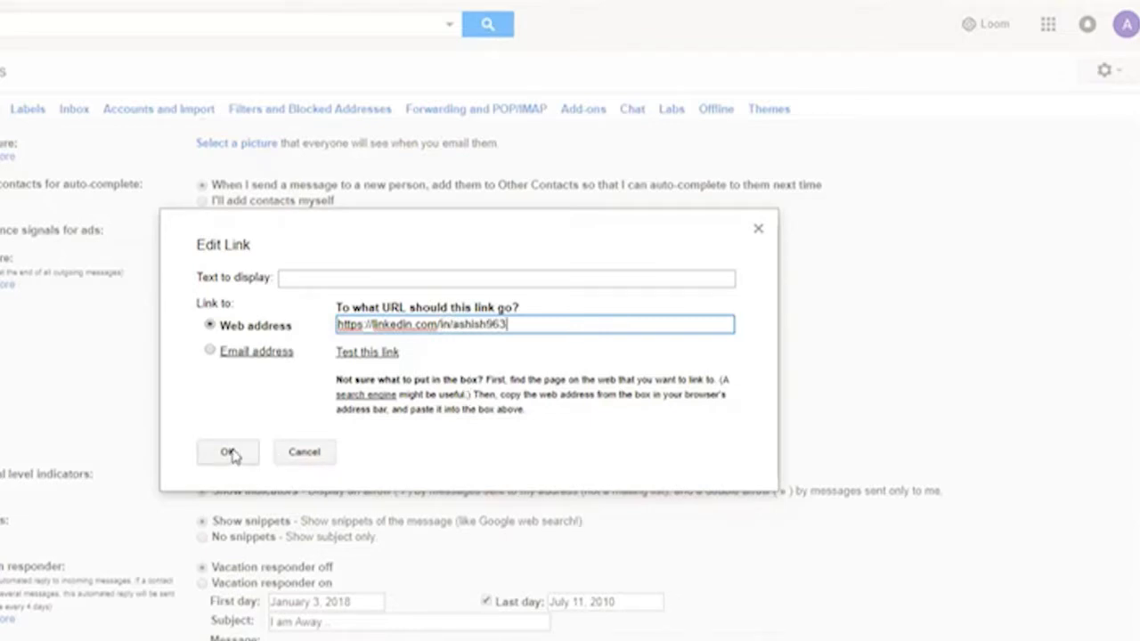
pyautogui.click(228, 453)
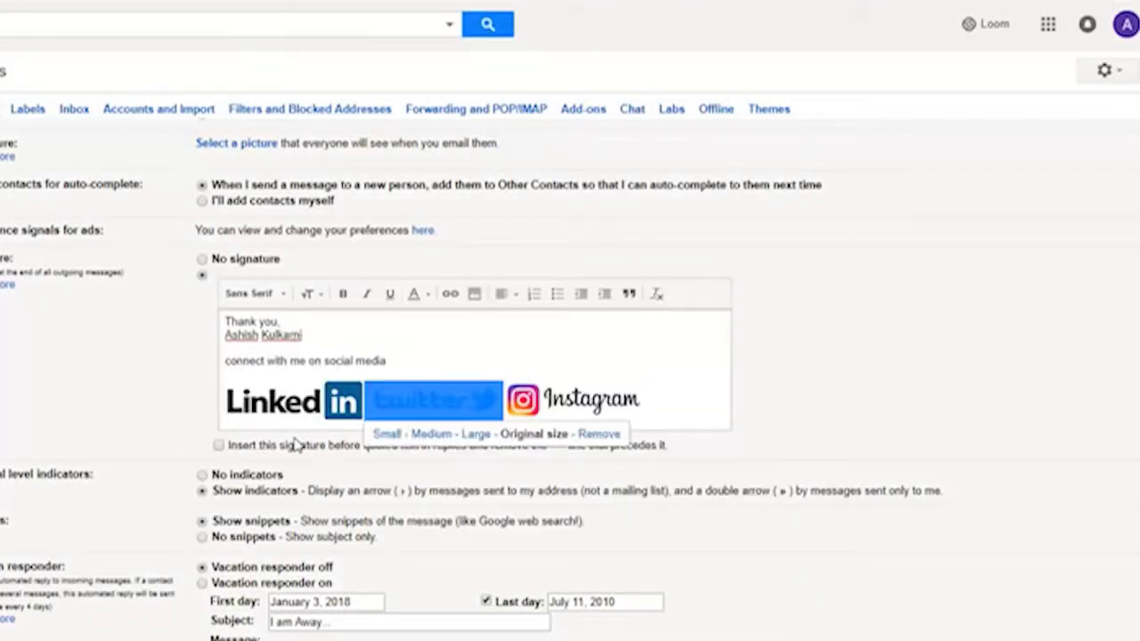
# Link the Twitter logo to the Twitter profile URL, correcting the mistyped '.conm'
pyautogui.click(450, 293)
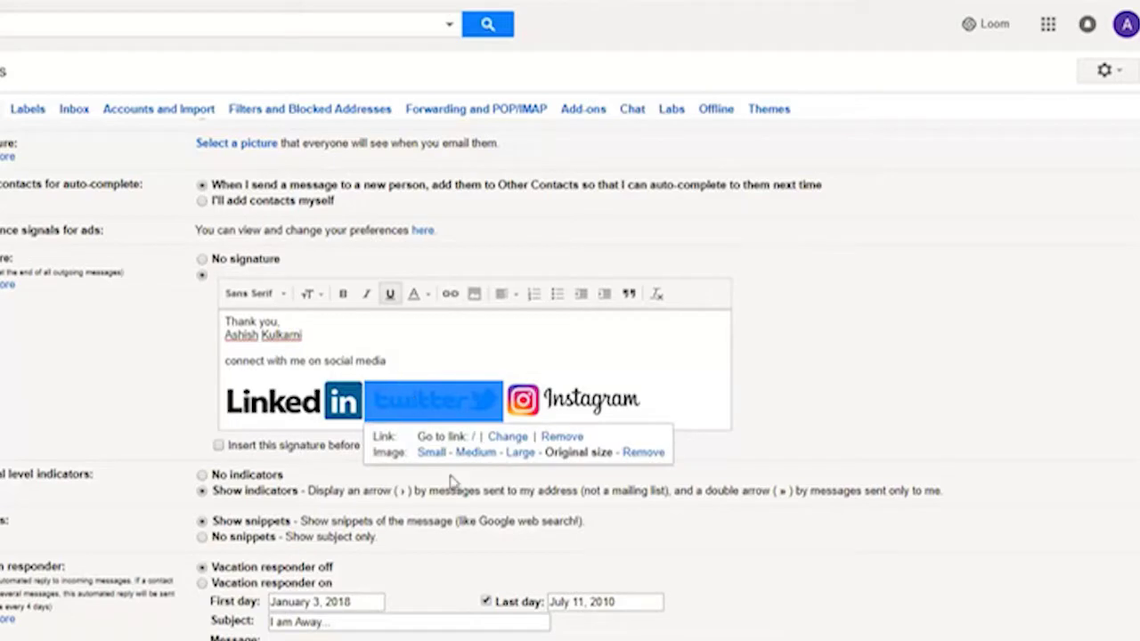
pyautogui.click(504, 438)
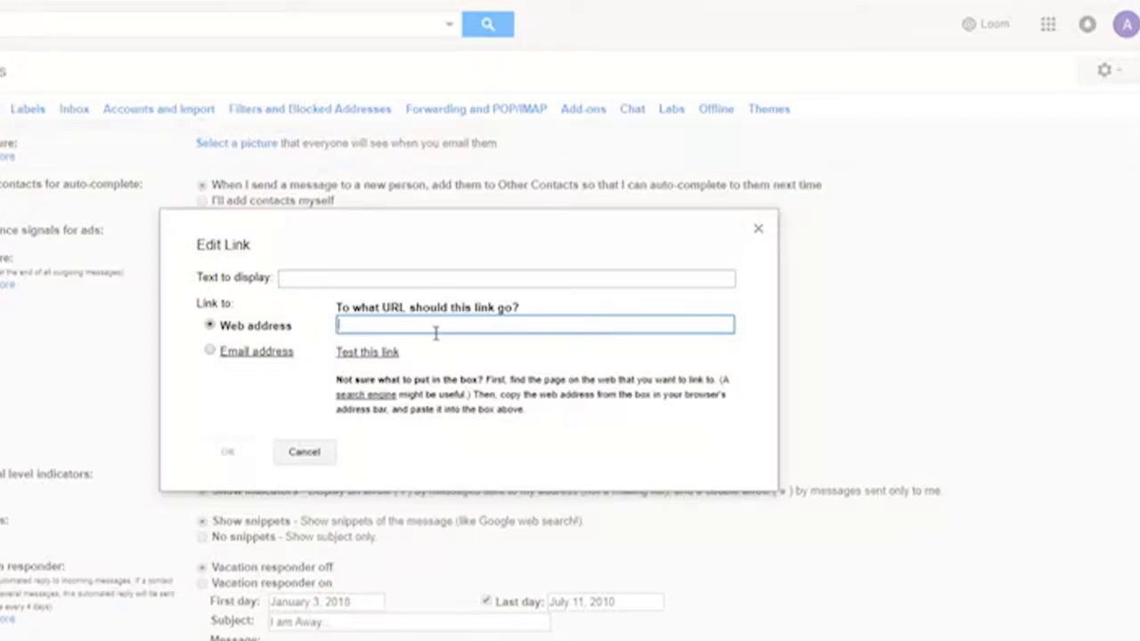
pyautogui.write('https')
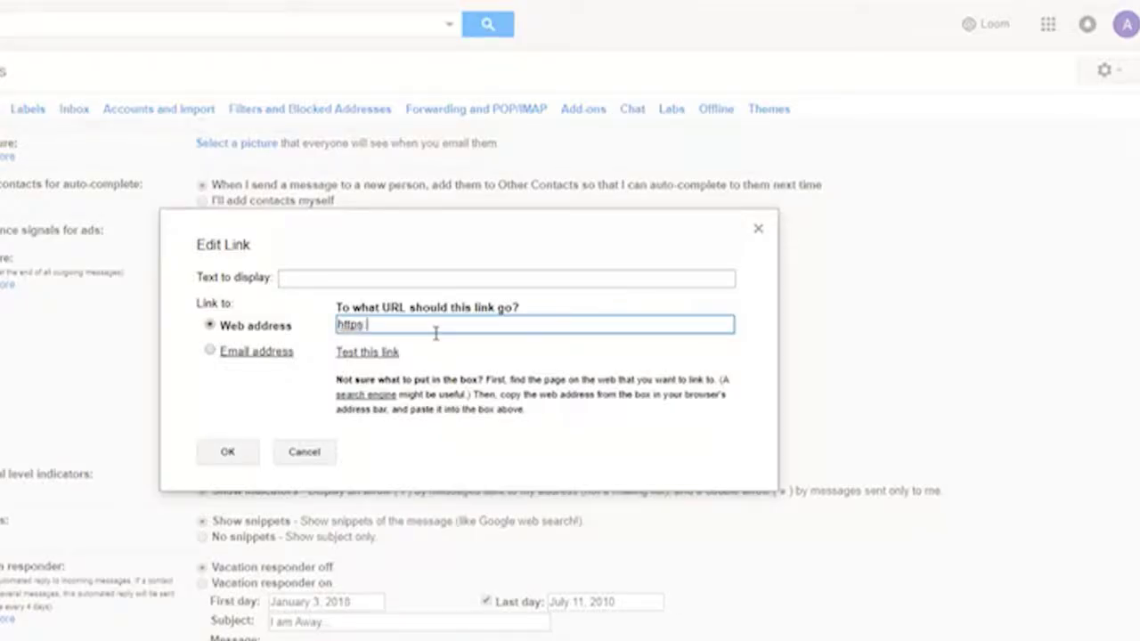
pyautogui.write('://www.twitter.com/ashi')
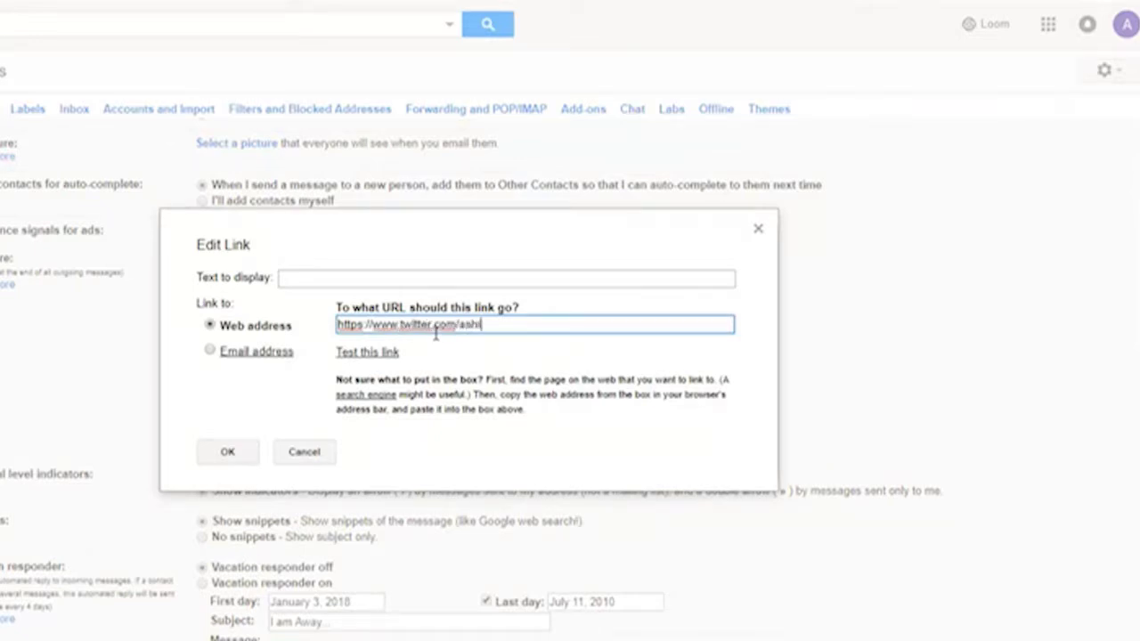
pyautogui.write('sh963')
pyautogui.click(229, 456)
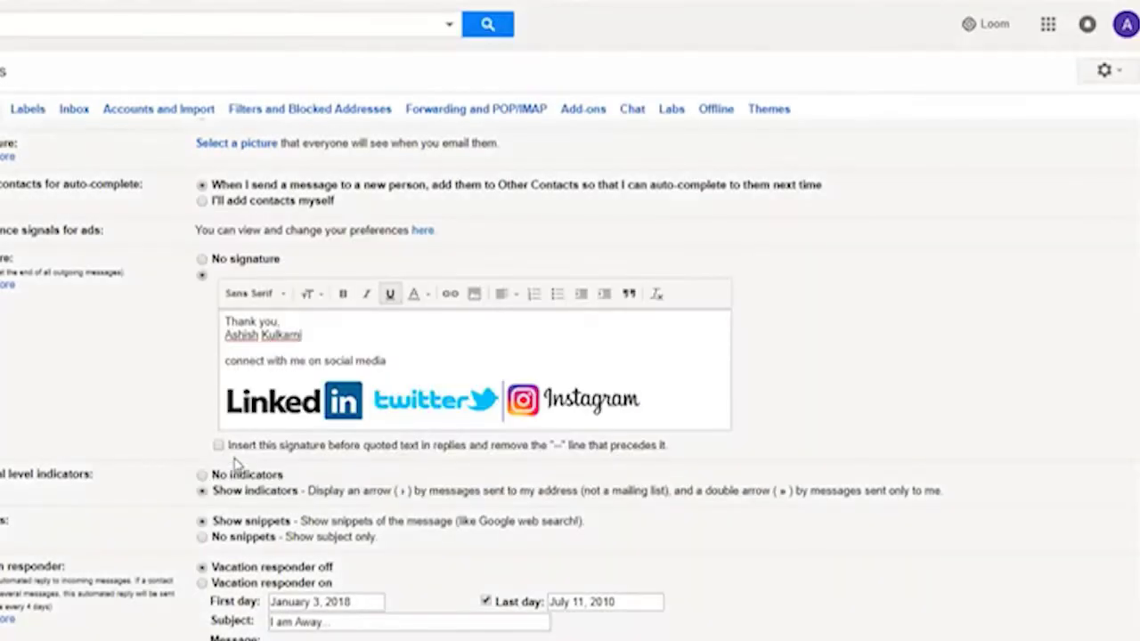
# Attach a link to the Instagram logo and enter the Instagram profile URL as its address
pyautogui.click(571, 407)
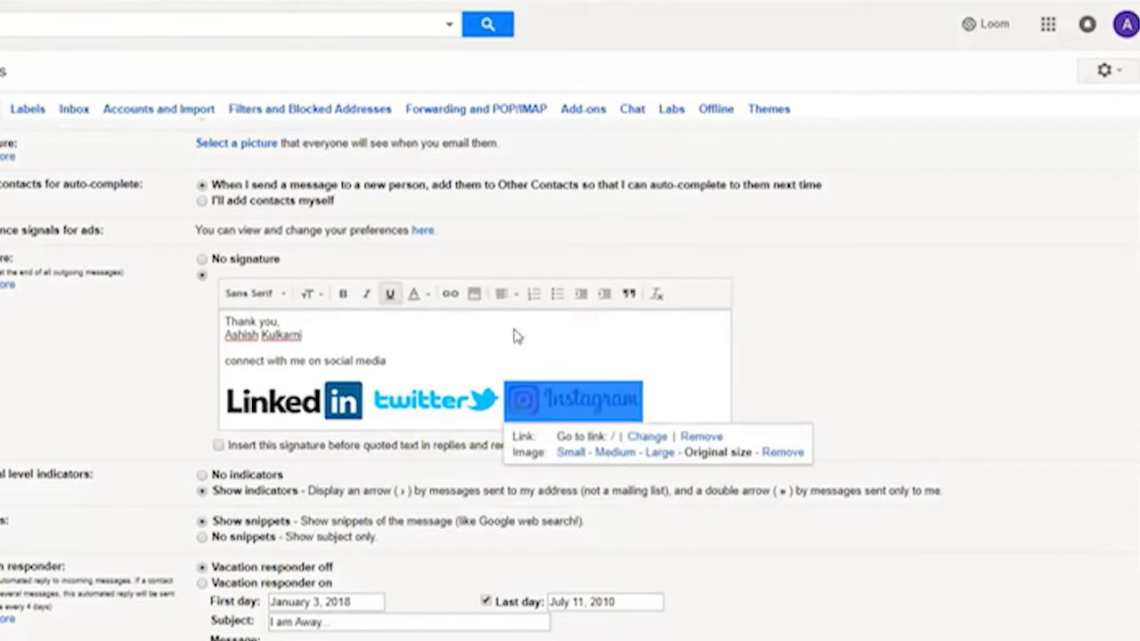
pyautogui.click(648, 437)
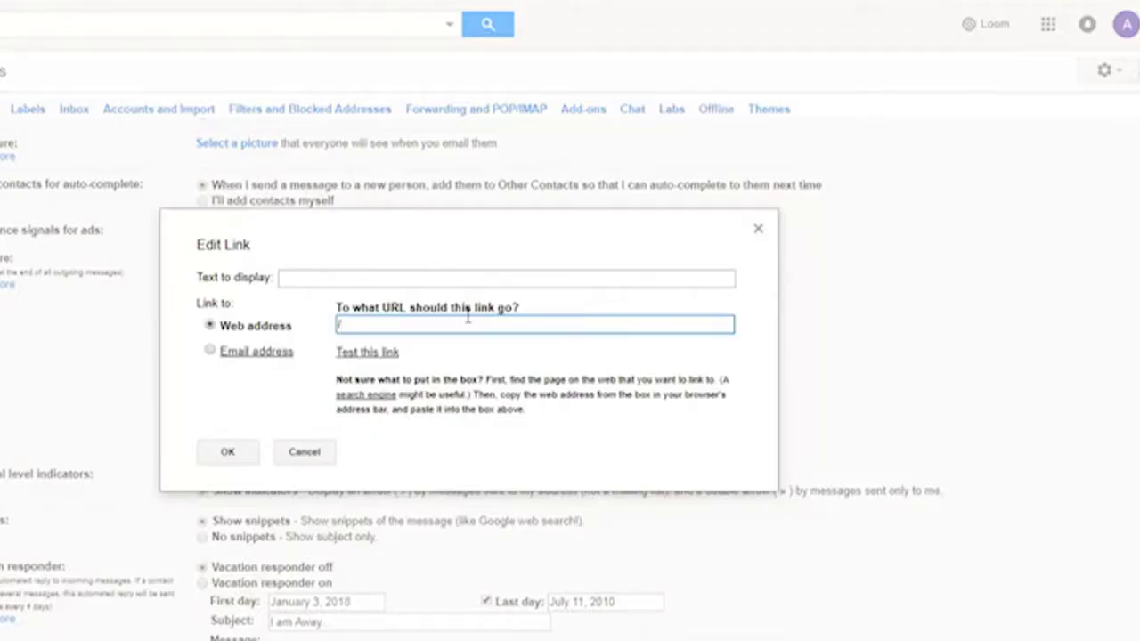
pyautogui.write('https:/')
pyautogui.write('/www.instagram')
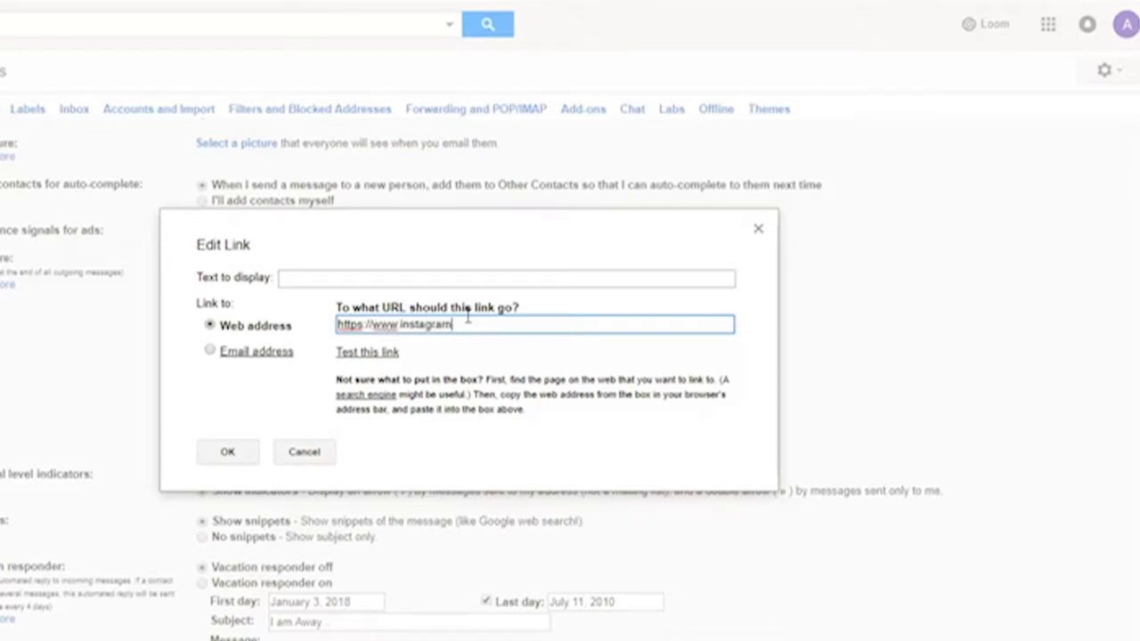
pyautogui.write('.com/ashish963')
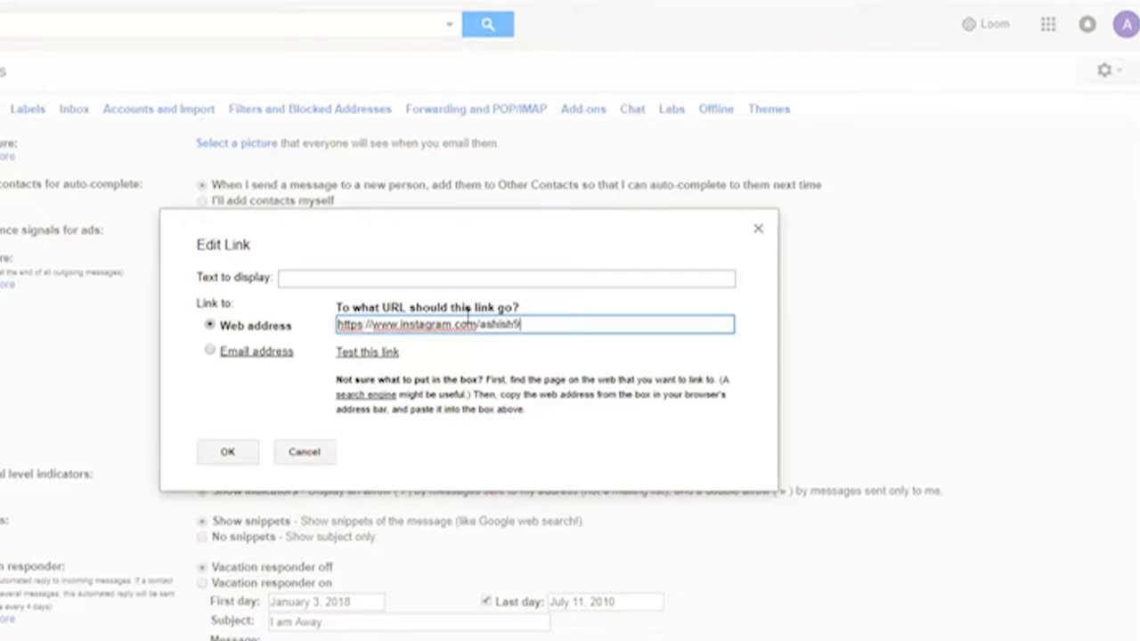
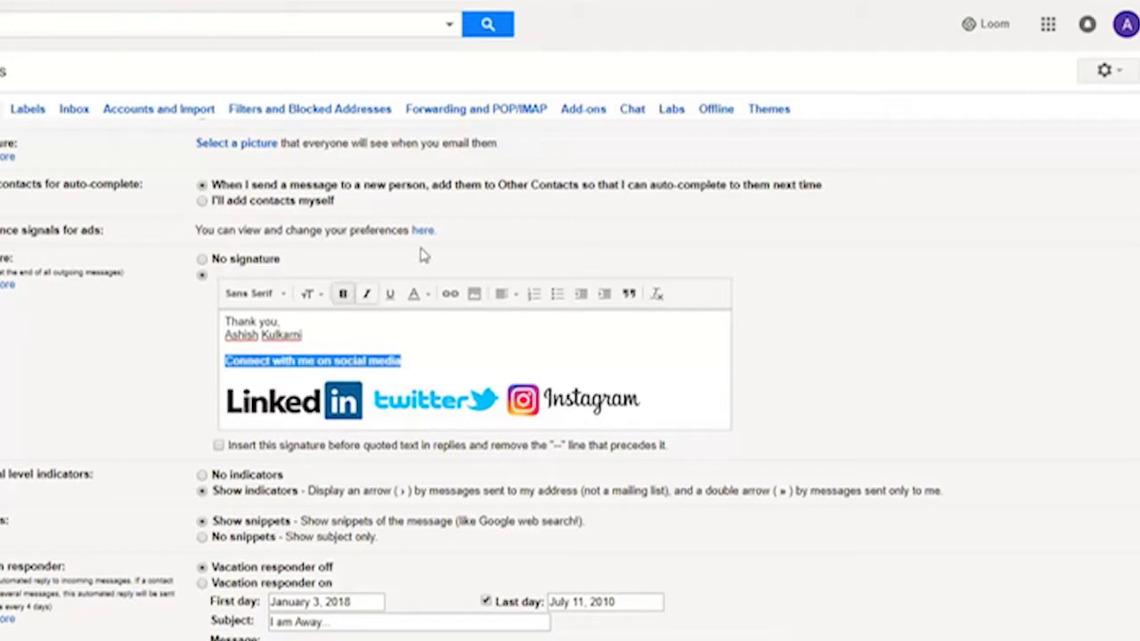
# Make the 'Connect with me on social media' signature line bold
pyautogui.click(699, 400)
pyautogui.scroll(-5, 806, 378)
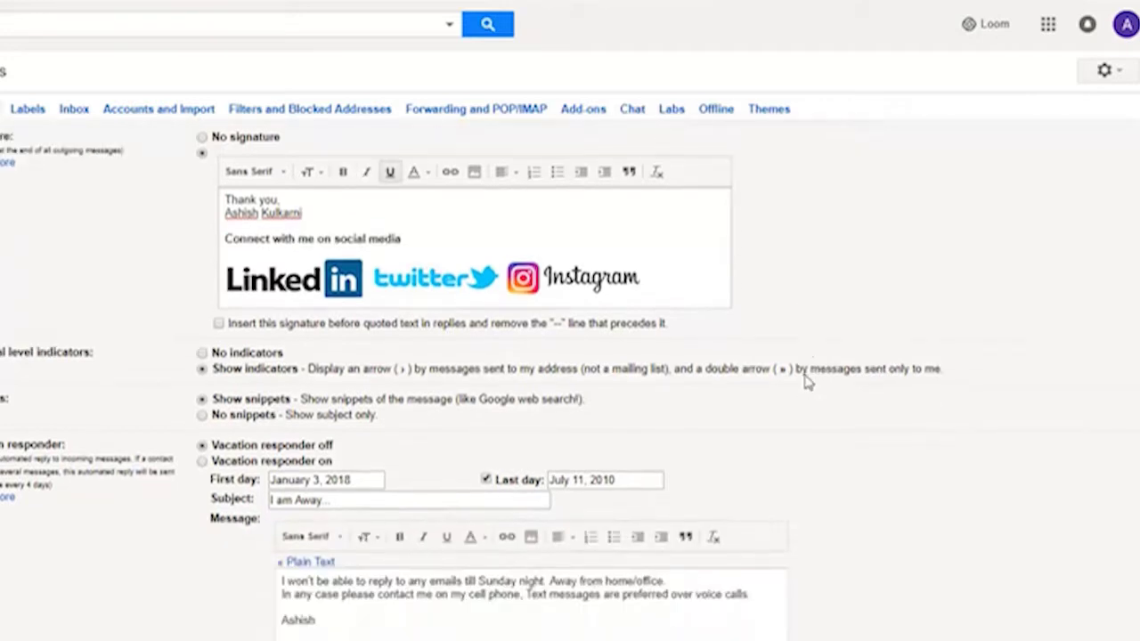
# Save the signature settings and start a new message containing the signature
pyautogui.click(533, 438)
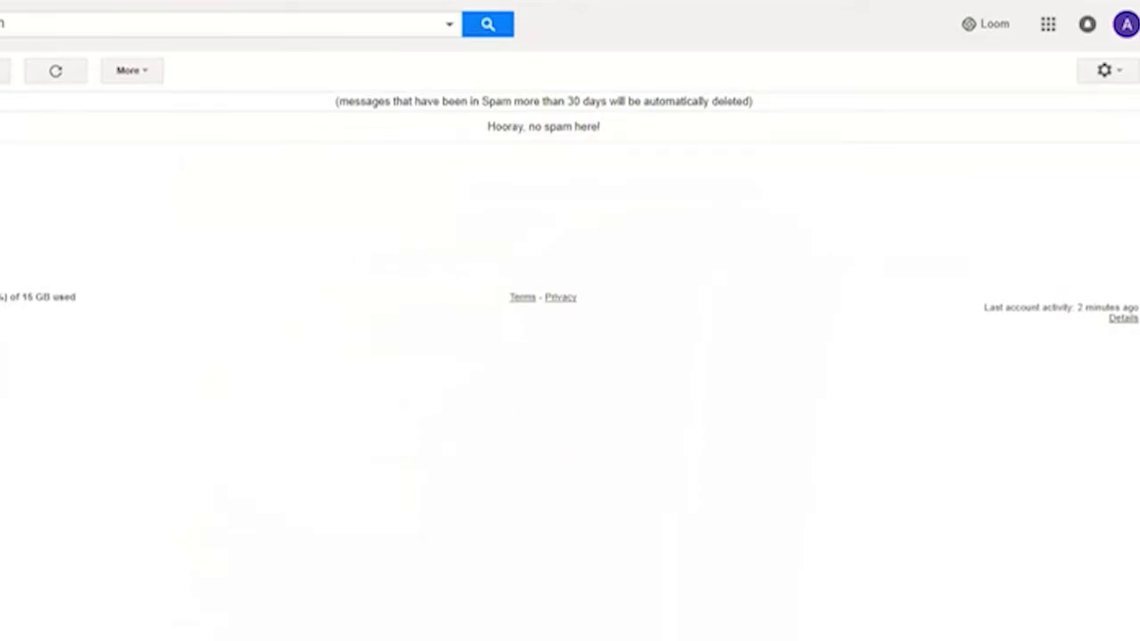
pyautogui.press('c')
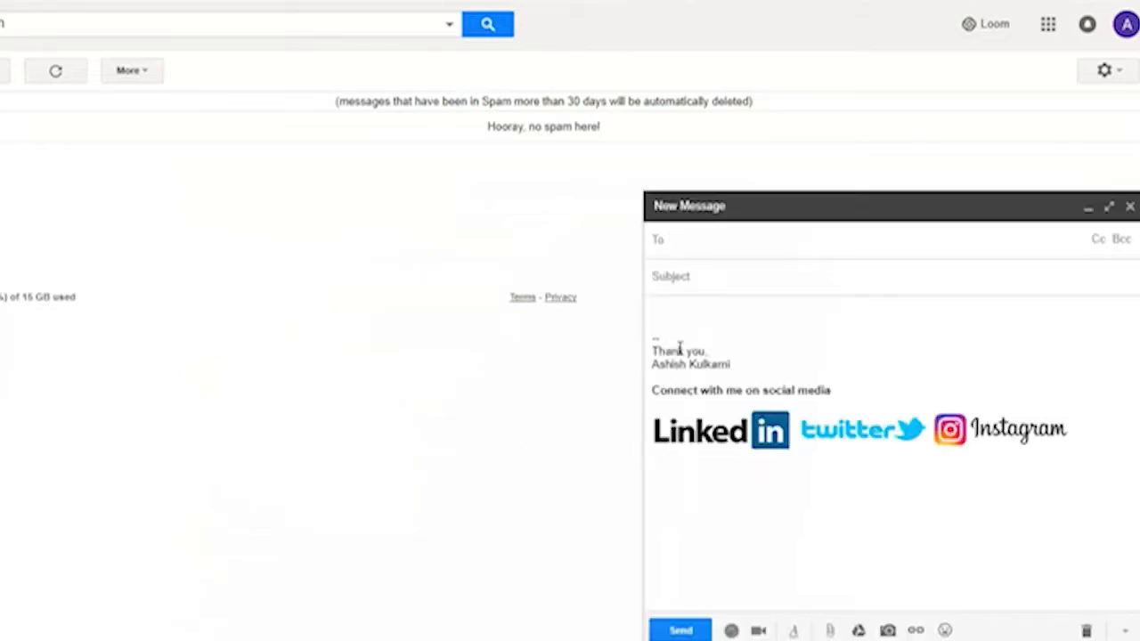
pyautogui.moveTo(656, 347); pyautogui.dragTo(841, 390)
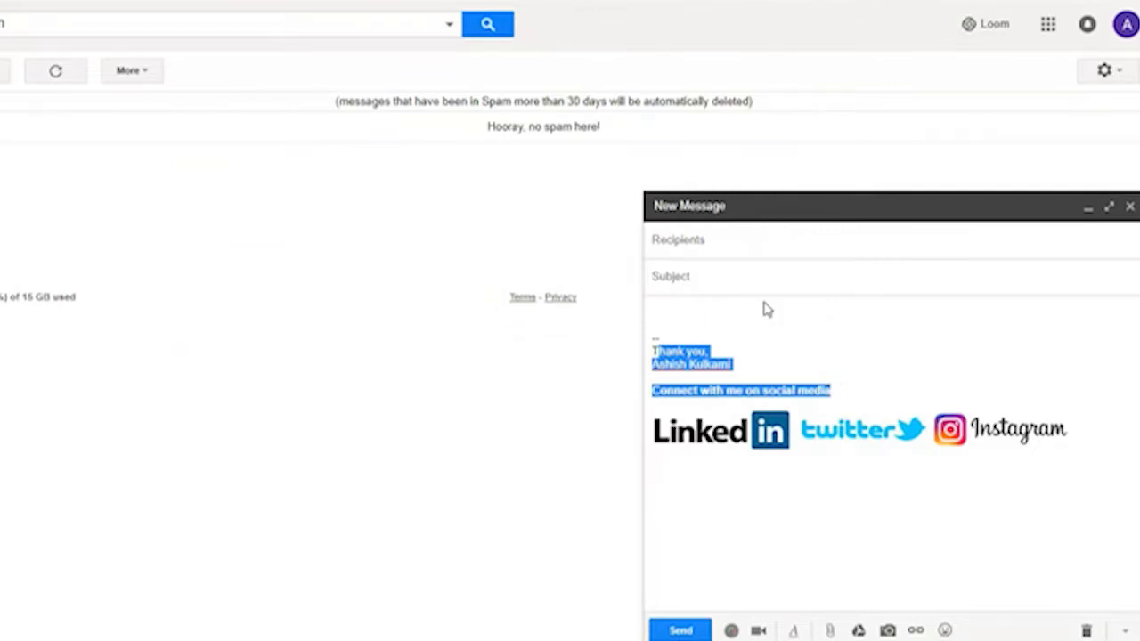
# Write 'Hello there,' and 'Thank you for watching this video.' above the signature
pyautogui.click(730, 311)
pyautogui.write('Hello there,')
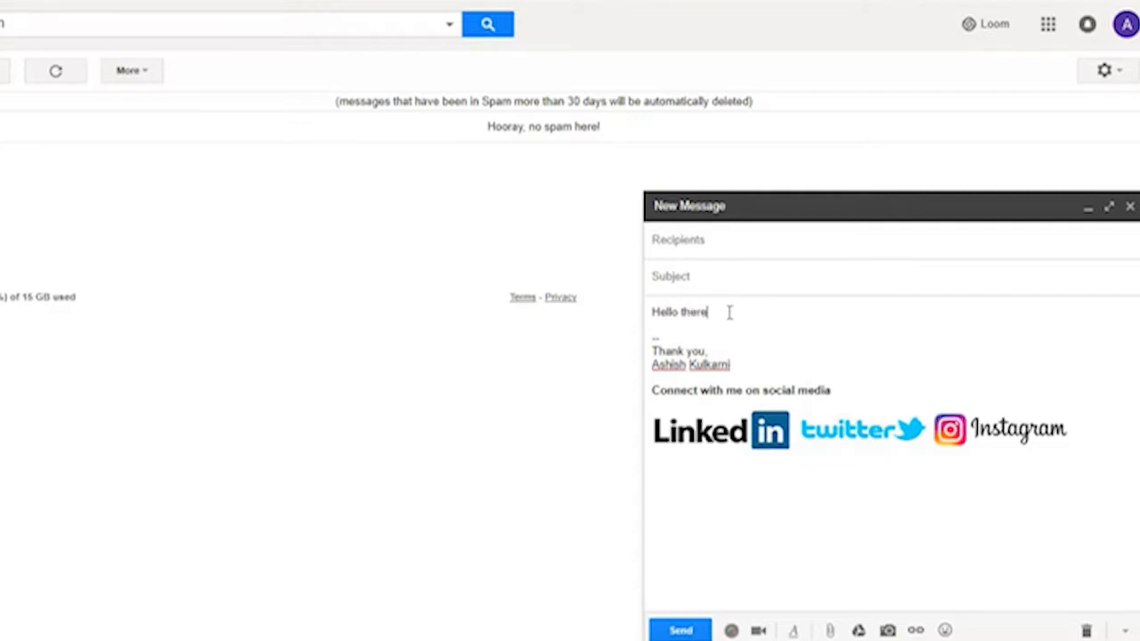
pyautogui.press('Return')
pyautogui.press('Return')
pyautogui.write('Thank yo')
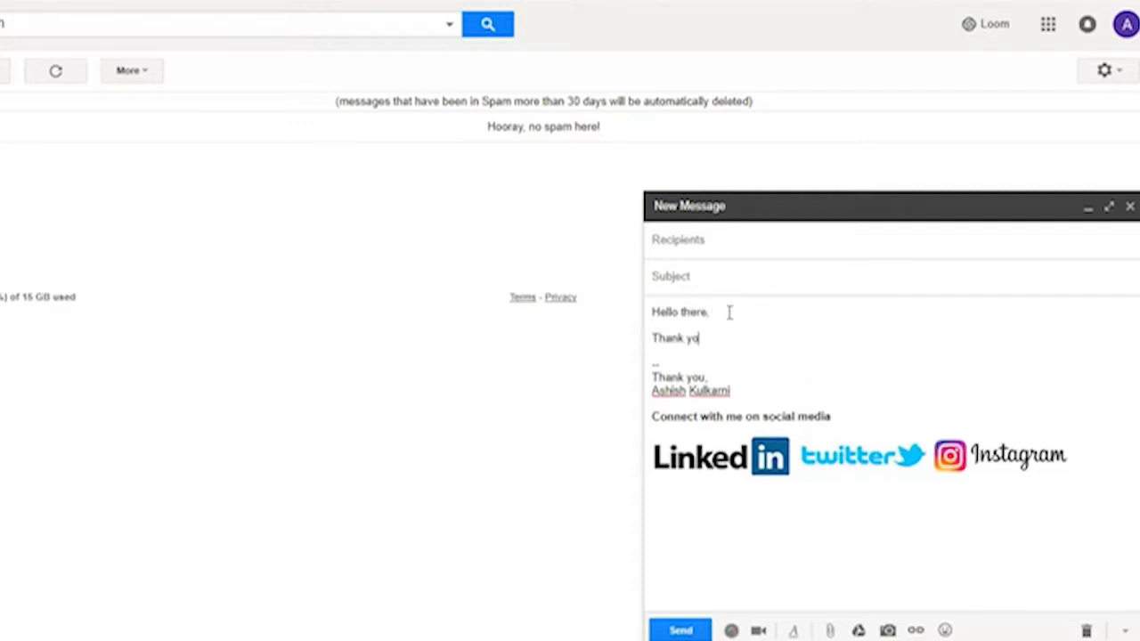
pyautogui.write('u for watching this video')
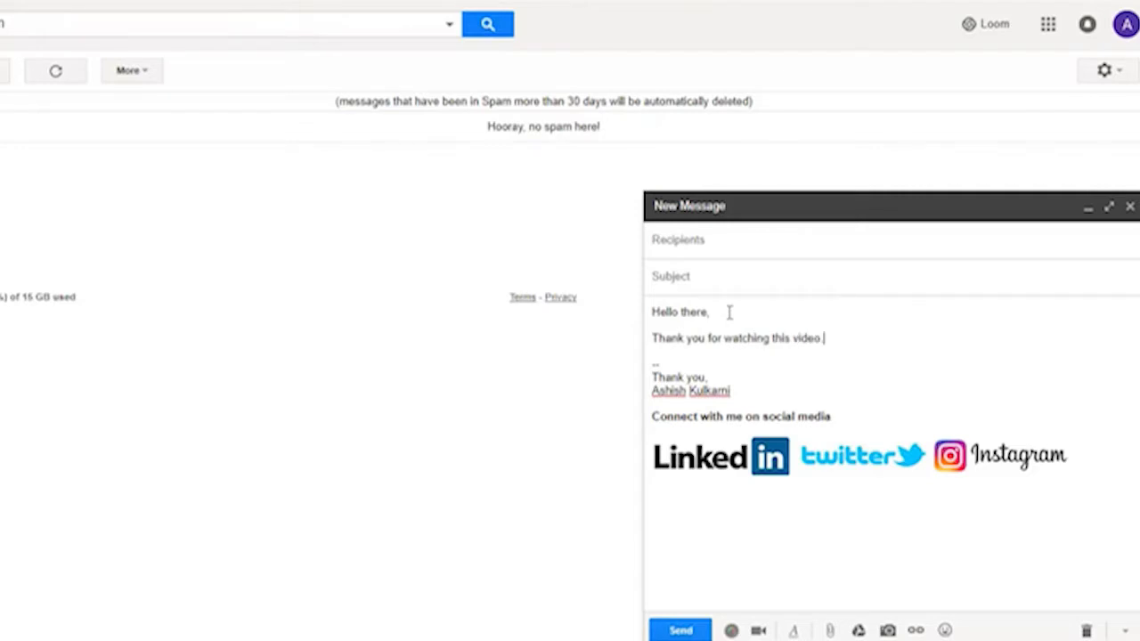
pyautogui.write('.')
# Highlight the signature's thank-you and name lines in the new message
pyautogui.moveTo(665, 378)
pyautogui.mouseDown()
pyautogui.moveTo(703, 392)
pyautogui.moveTo(692, 416)
pyautogui.moveTo(813, 416)
pyautogui.mouseUp()
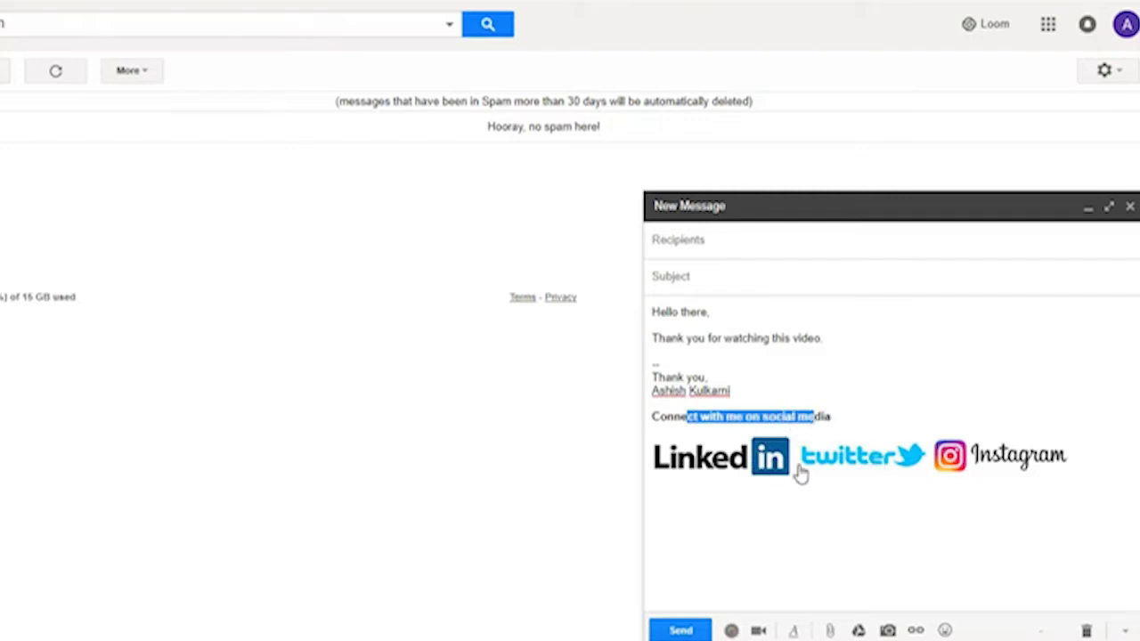
pyautogui.click(899, 526)
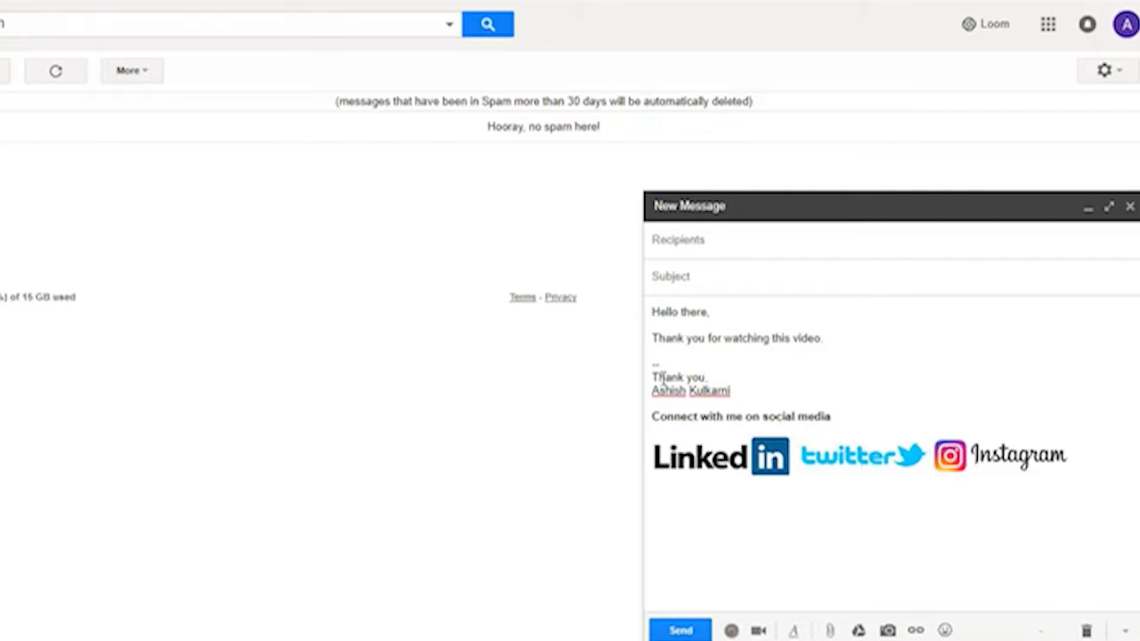
pyautogui.moveTo(652, 377)
pyautogui.mouseDown()
pyautogui.moveTo(743, 392)
pyautogui.moveTo(777, 416)
pyautogui.mouseUp()
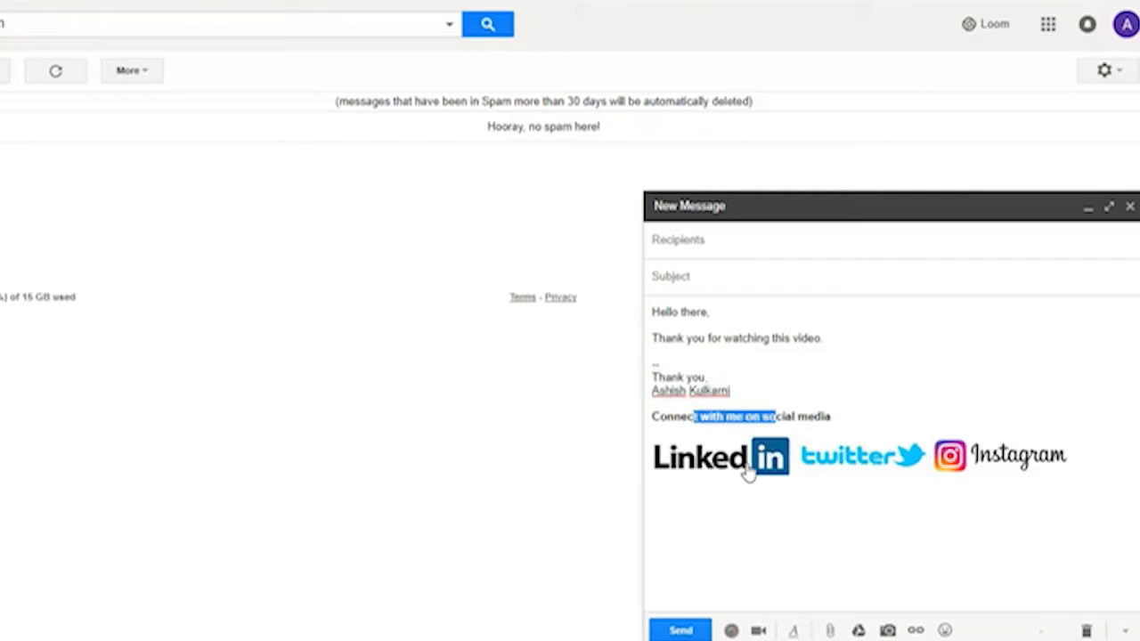